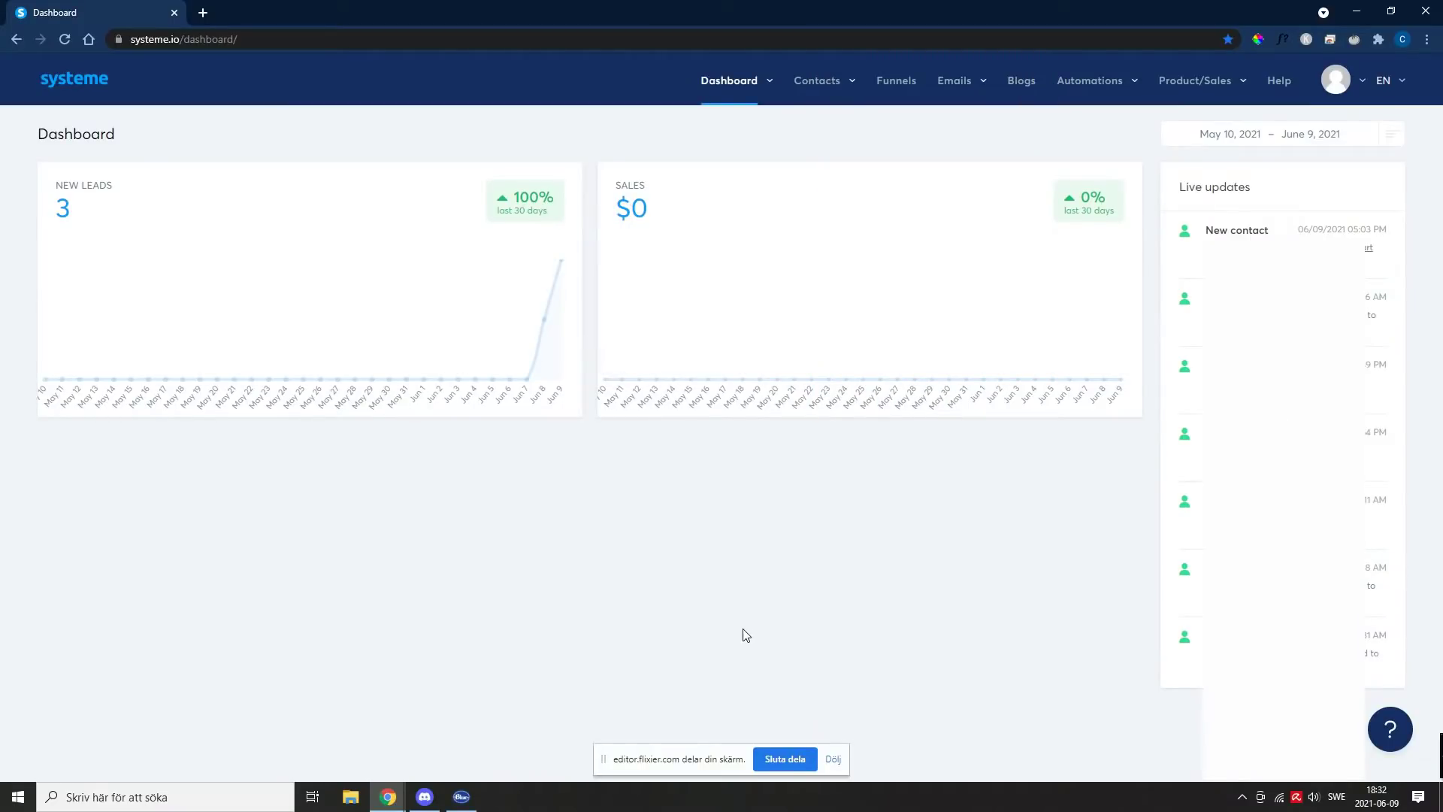
Open SIO Funnel and view its running Landing Page versus 5 Part Mini Course A/B test.
left_click(834, 761)
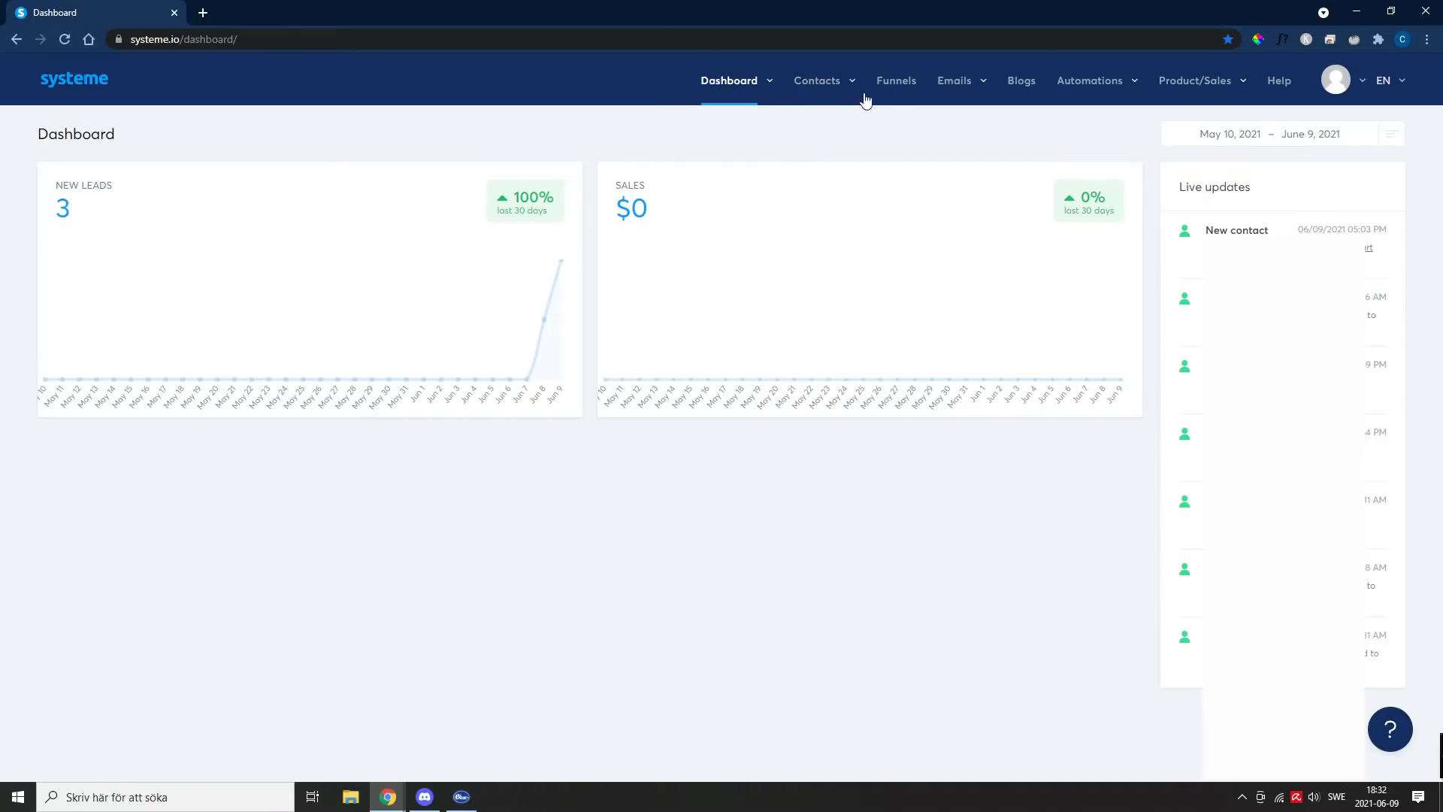
left_click(894, 80)
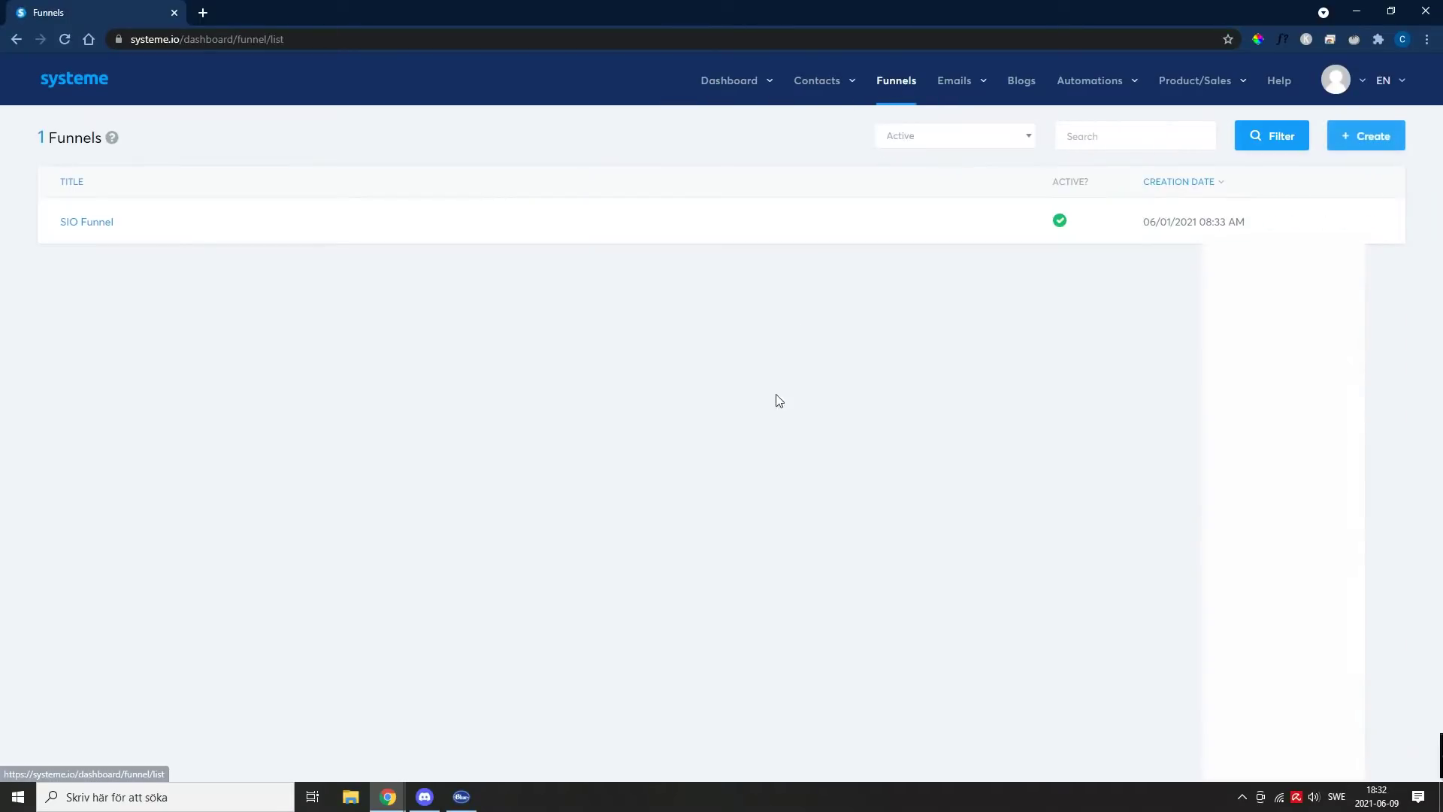
left_click(100, 229)
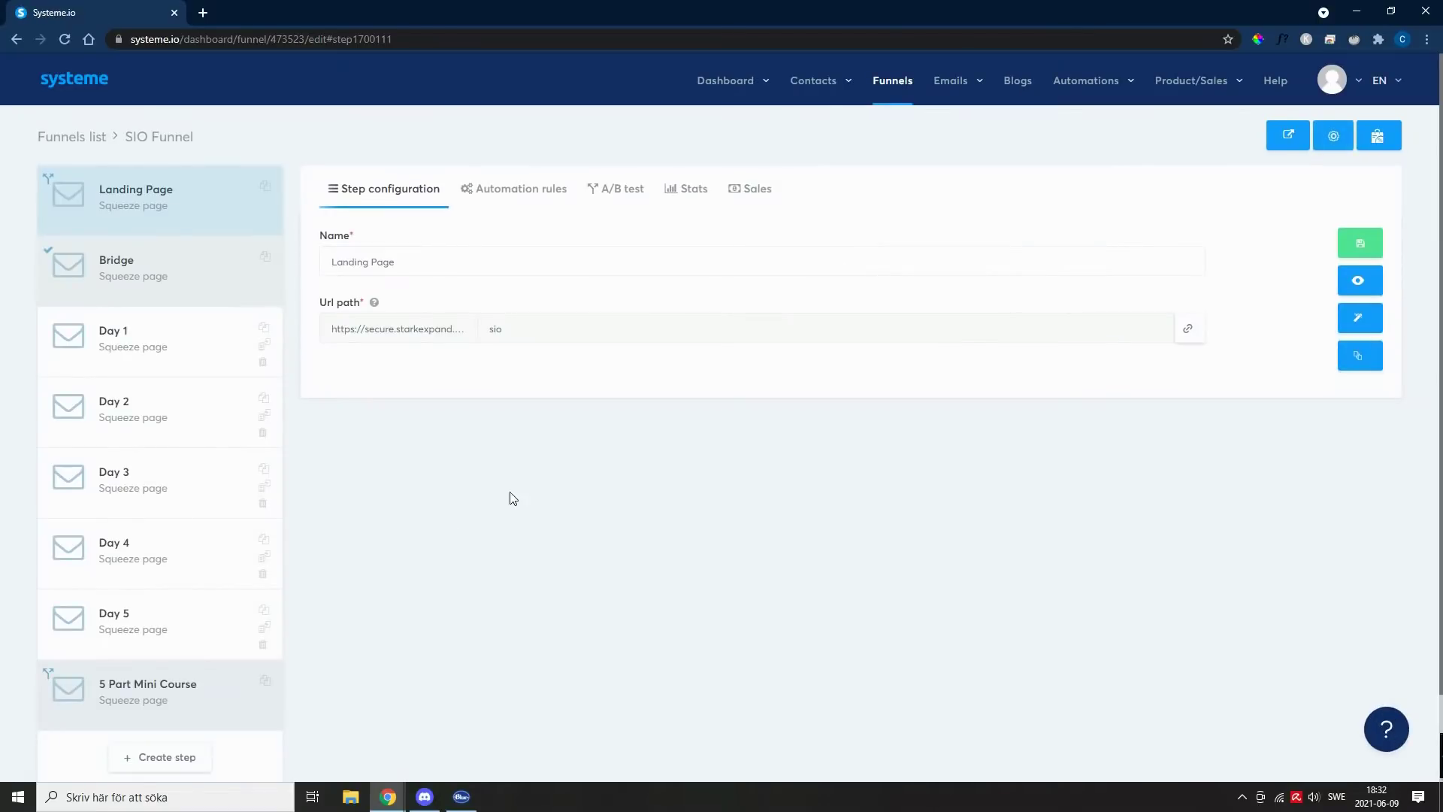
left_click(615, 190)
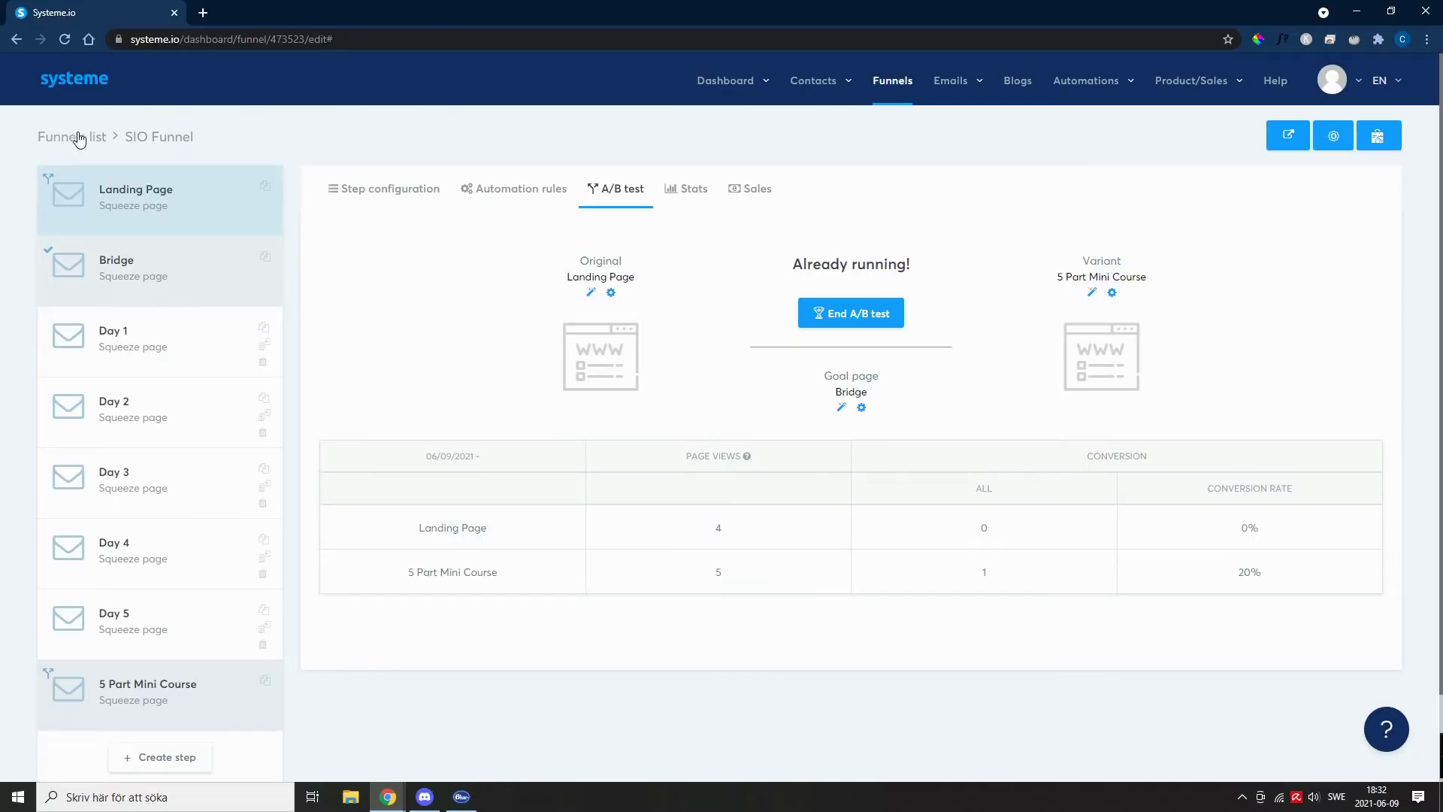
Create a 'Build an audience' funnel named 'test' from the funnels list.
left_click(903, 90)
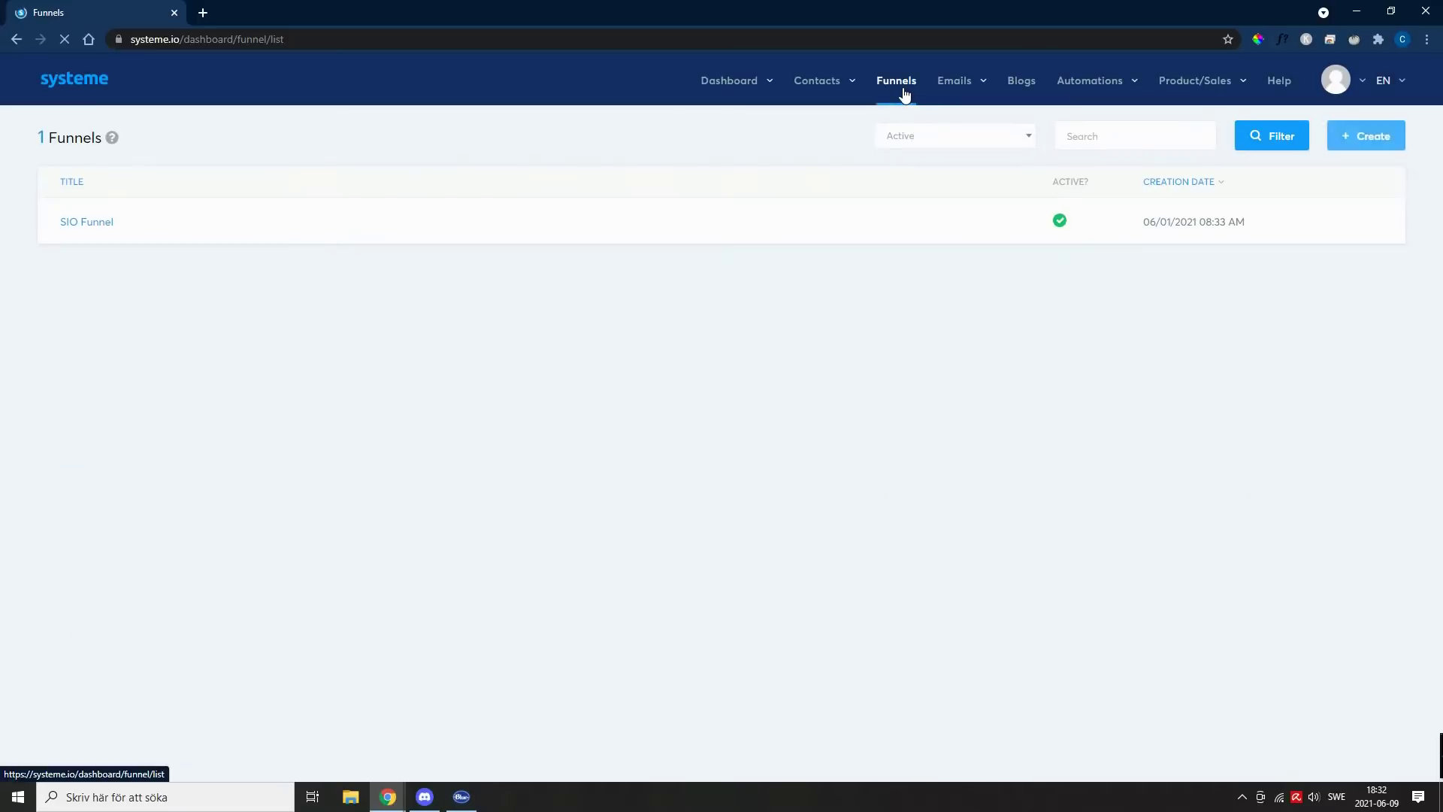
left_click(1373, 137)
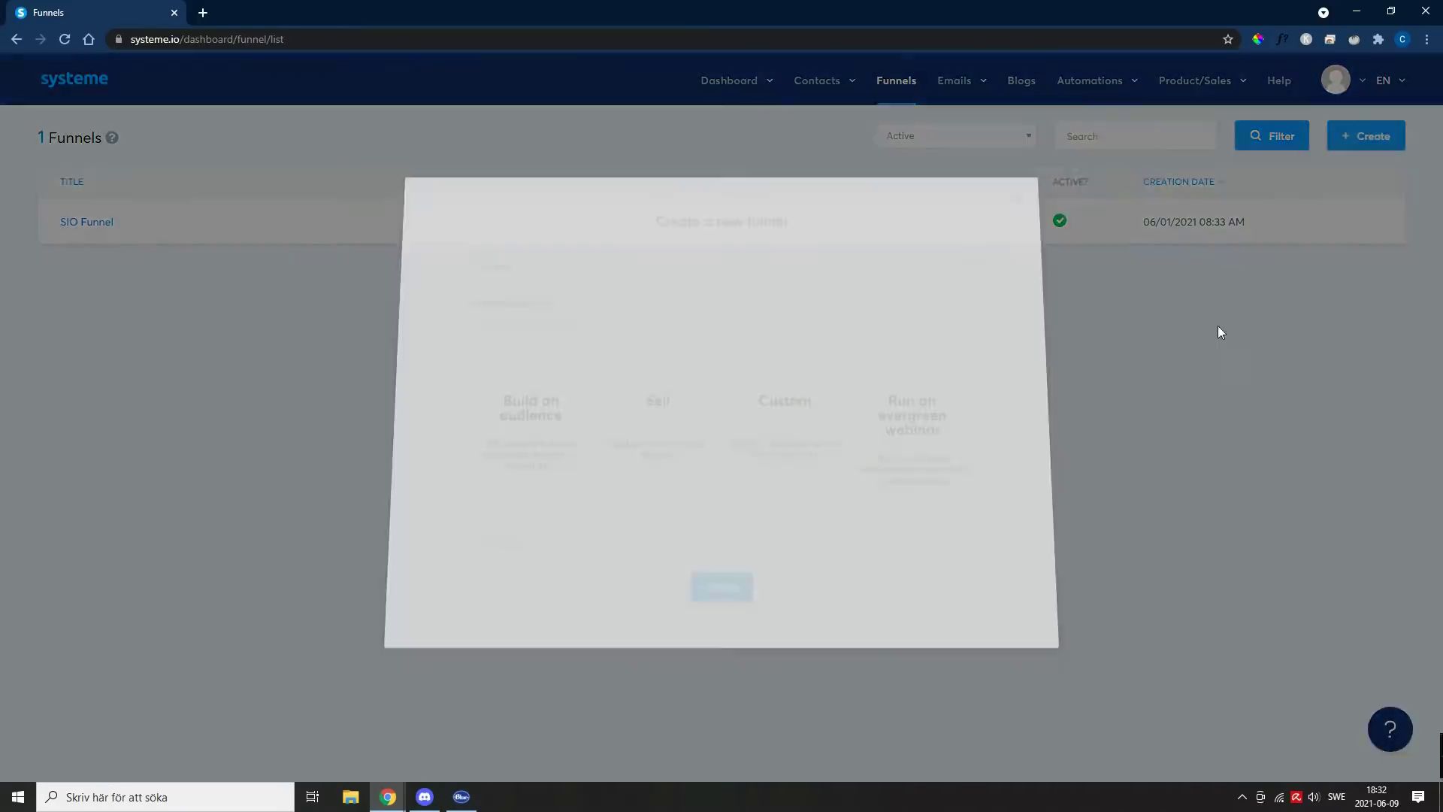
type("te")
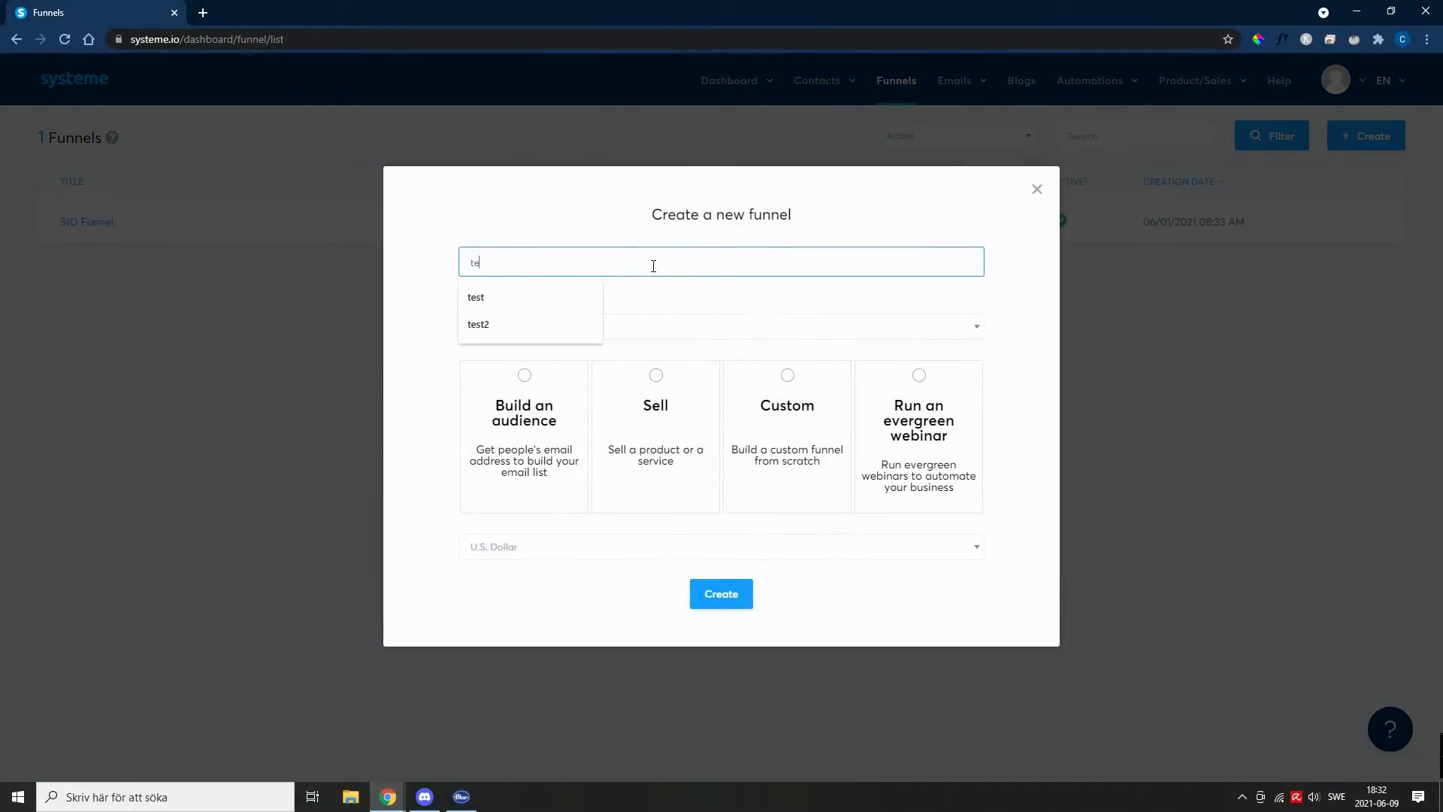
type("srt")
type("t")
left_click(563, 494)
left_click(720, 594)
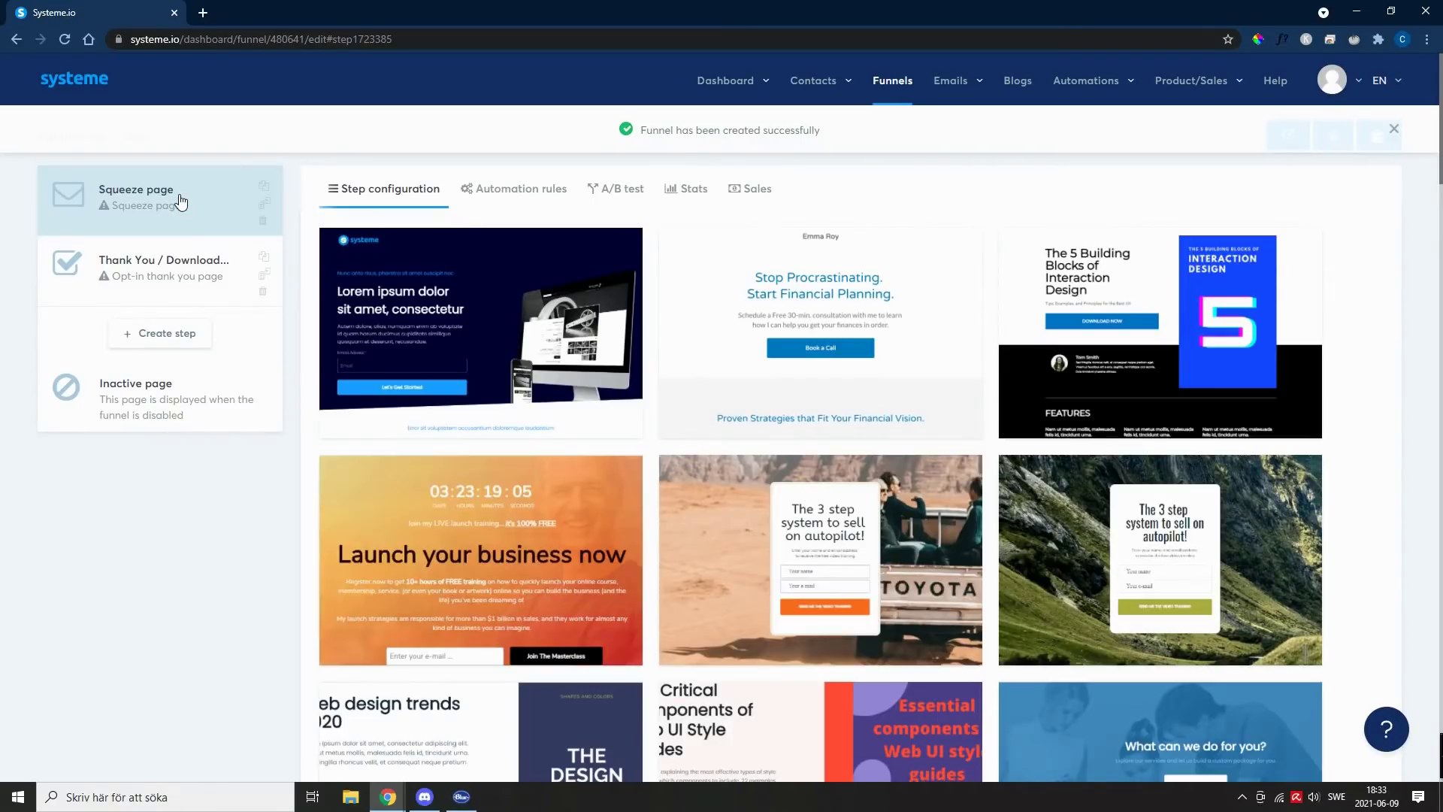
mouse_move(819, 560)
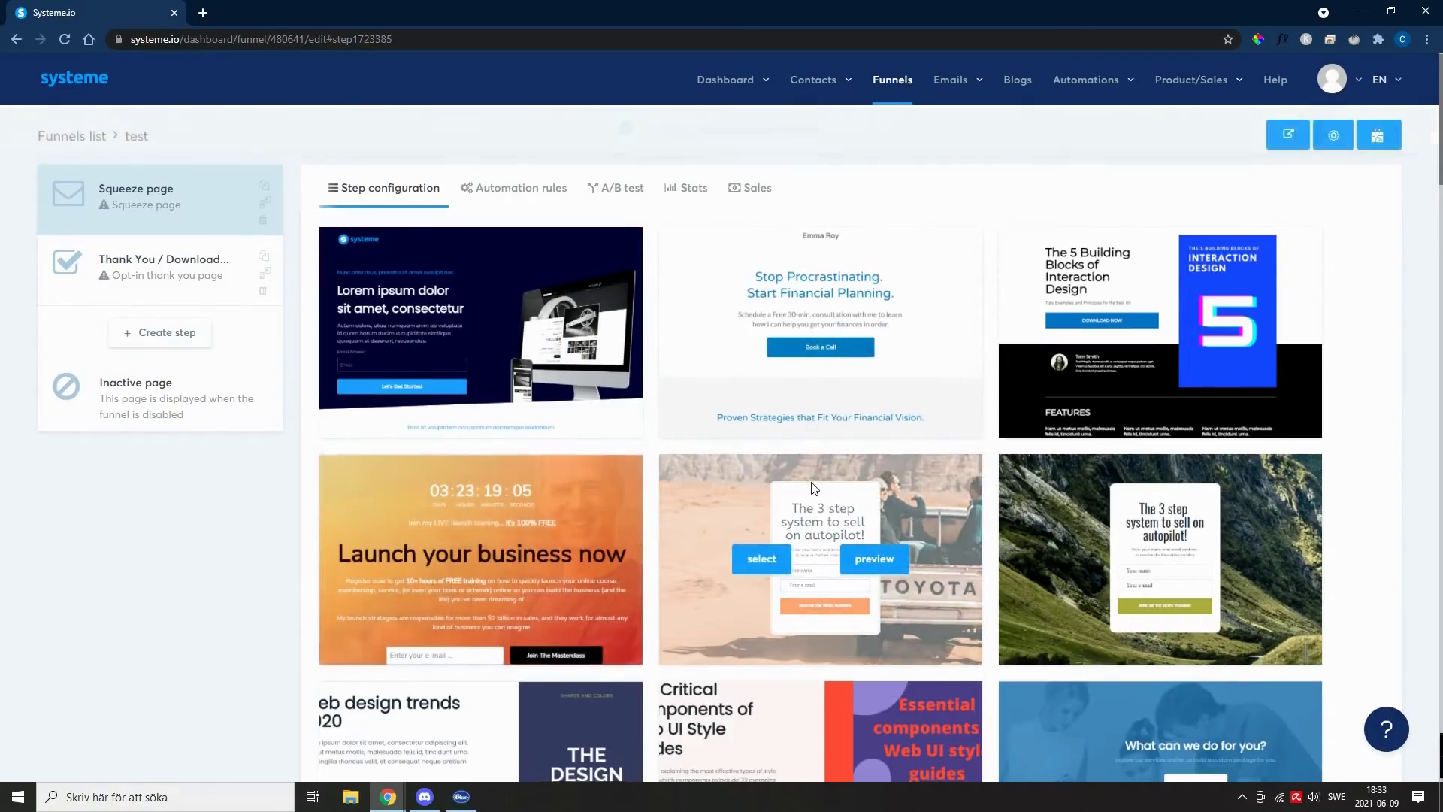
scroll(812, 487, "down", 3)
scroll(819, 468, "down", 2)
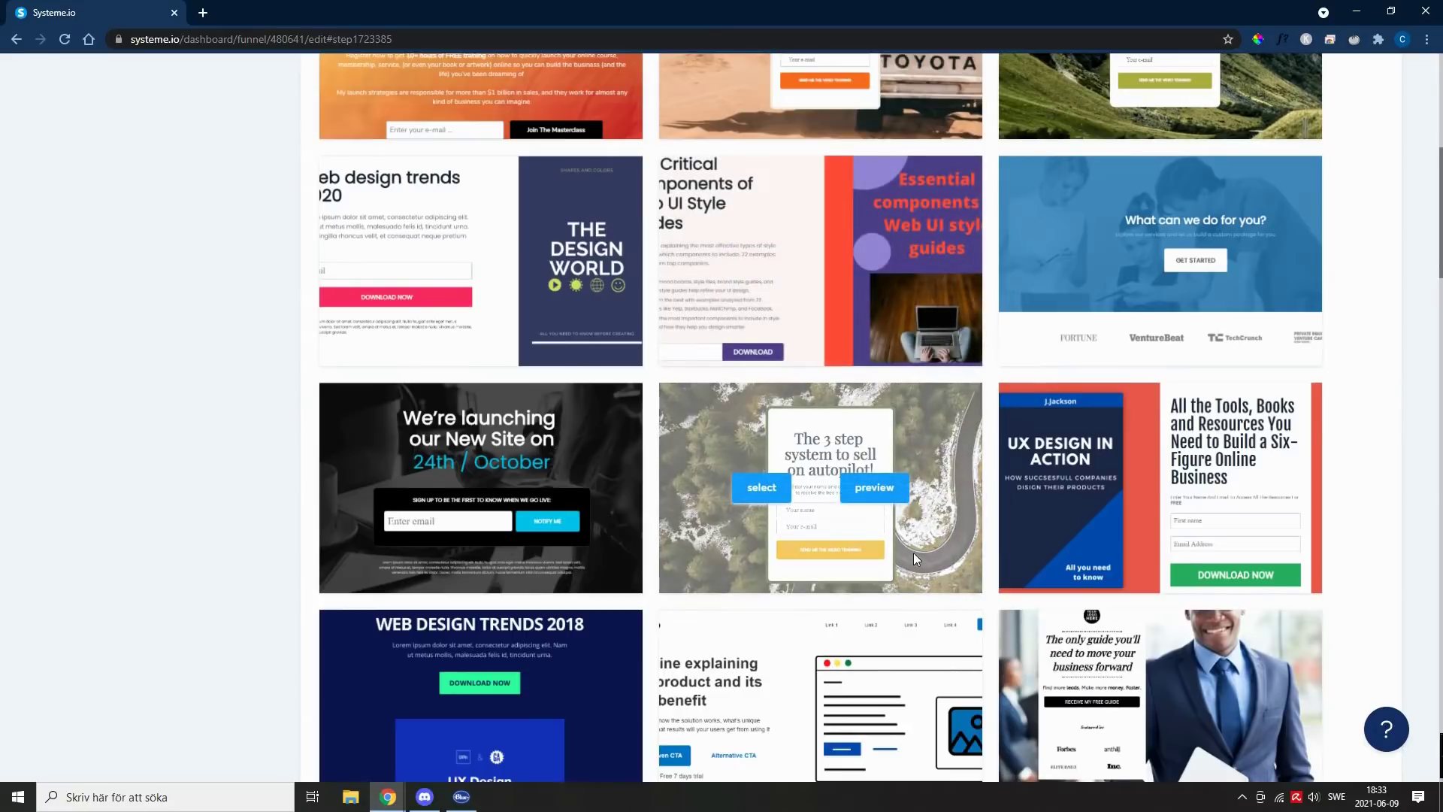
scroll(913, 553, "up", 1)
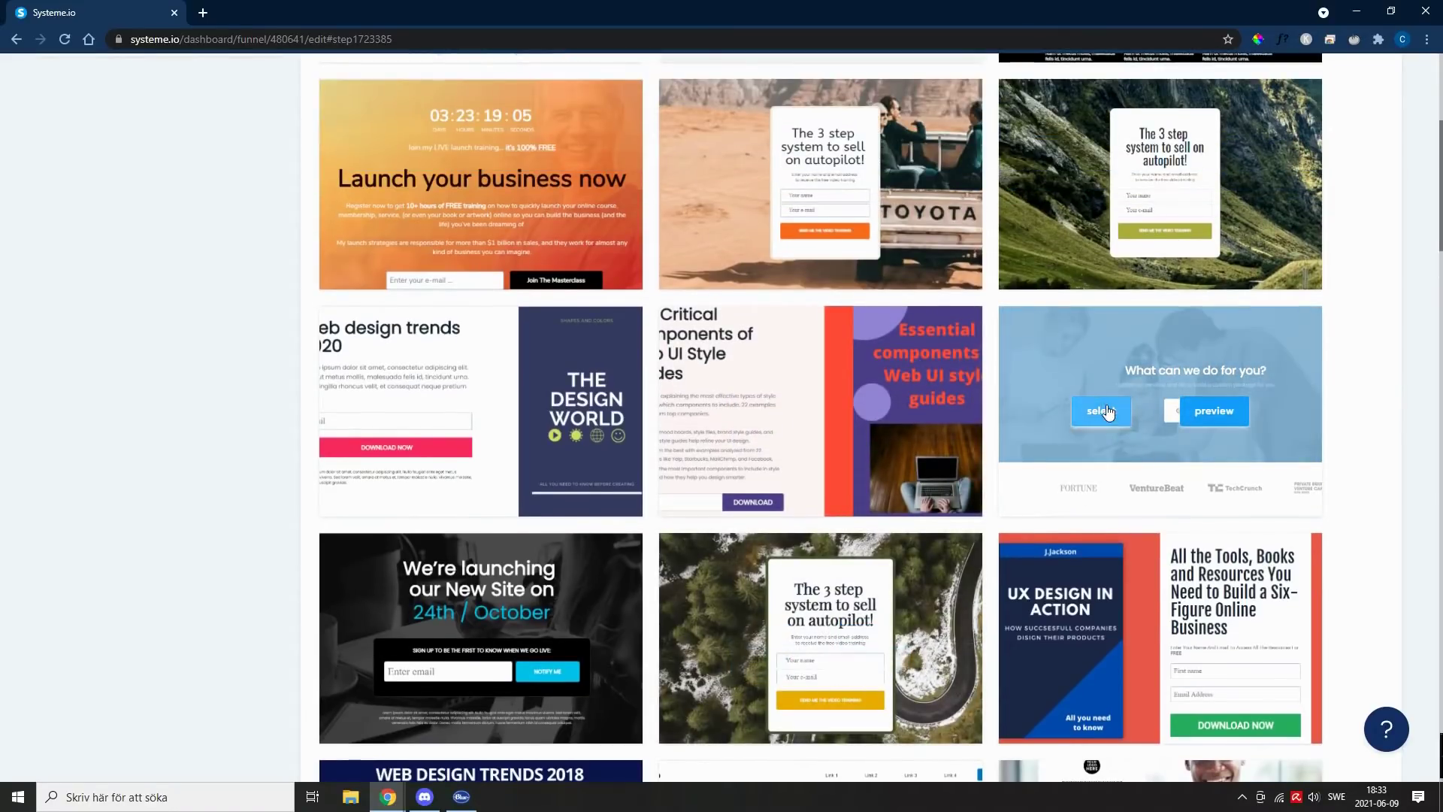
Apply the 'What can we do for you?' template to the squeeze page and save it.
left_click(1108, 413)
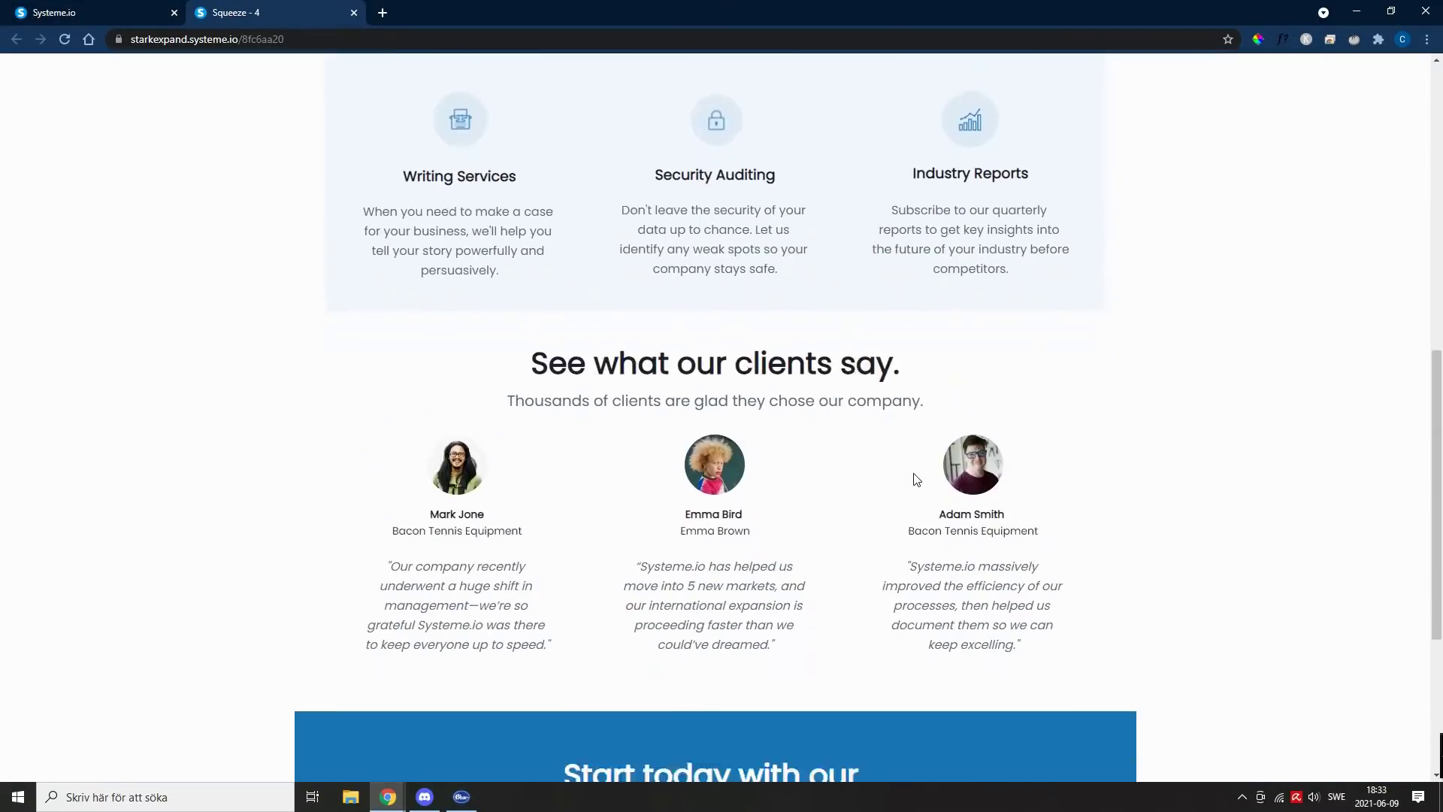
scroll(914, 480, "down", 3)
scroll(913, 479, "up", 5)
scroll(914, 480, "up", 2)
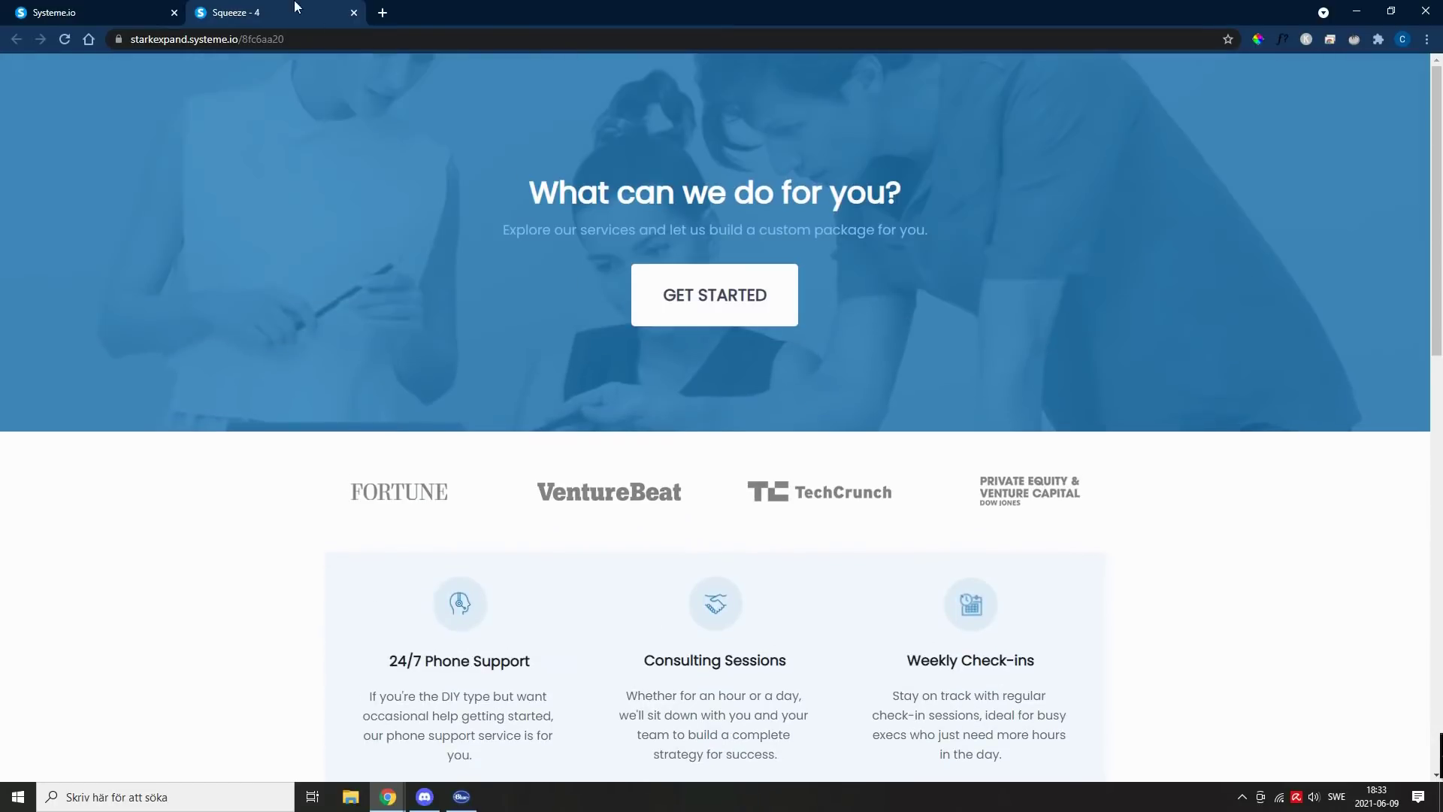
left_click(354, 12)
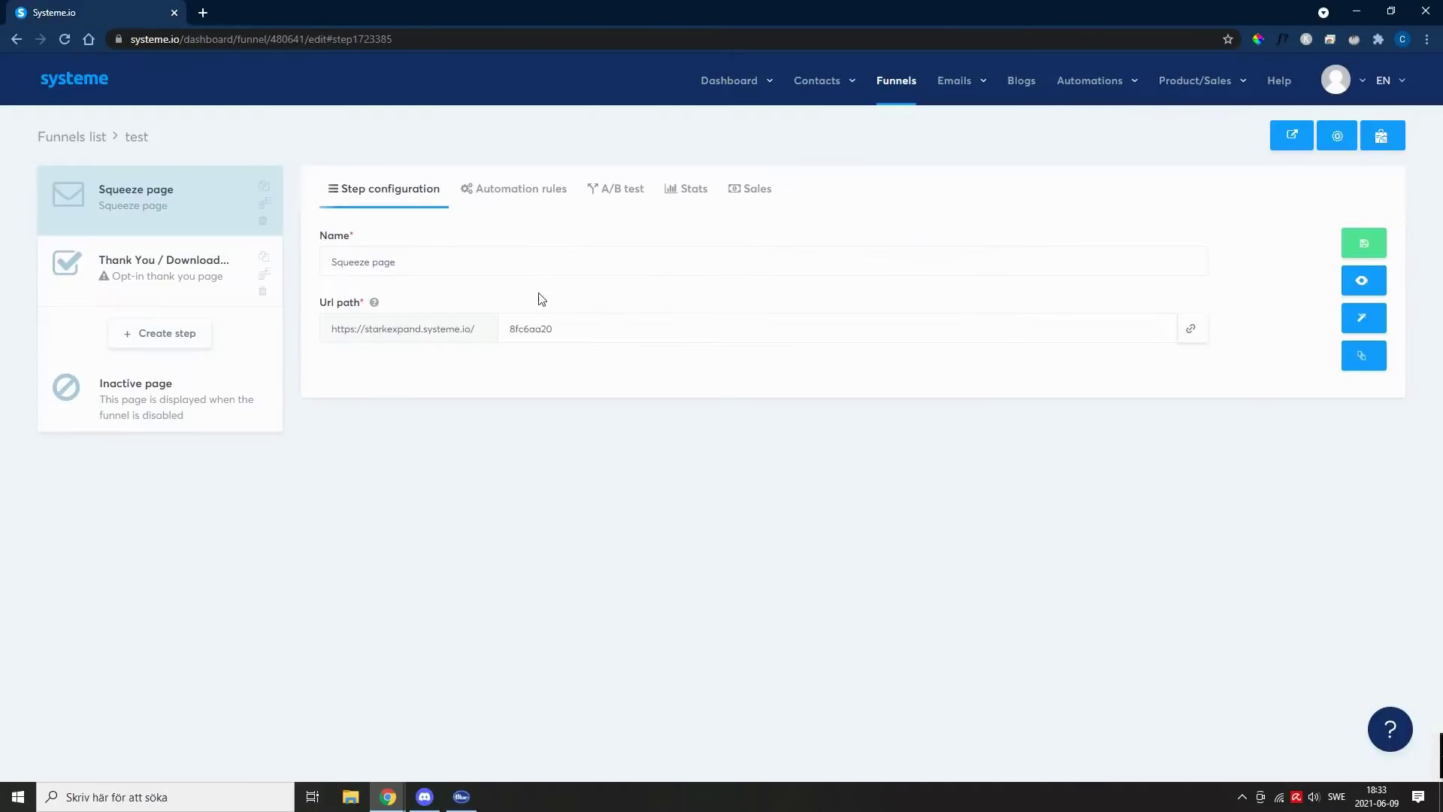
left_click(1364, 240)
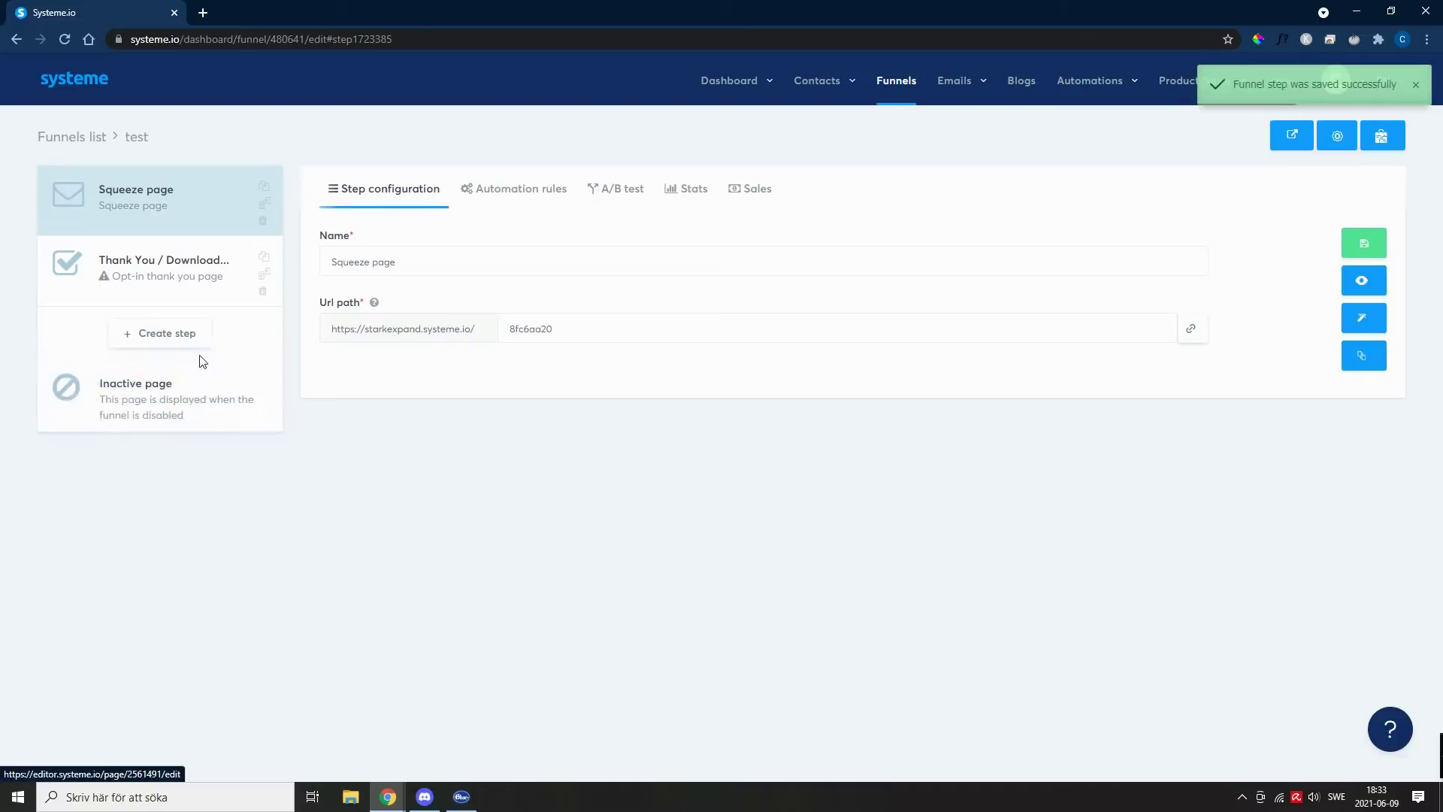
Give the Thank You / Download Page the 'Thank you for Signing Up!' template, save, and preview it.
left_click(177, 264)
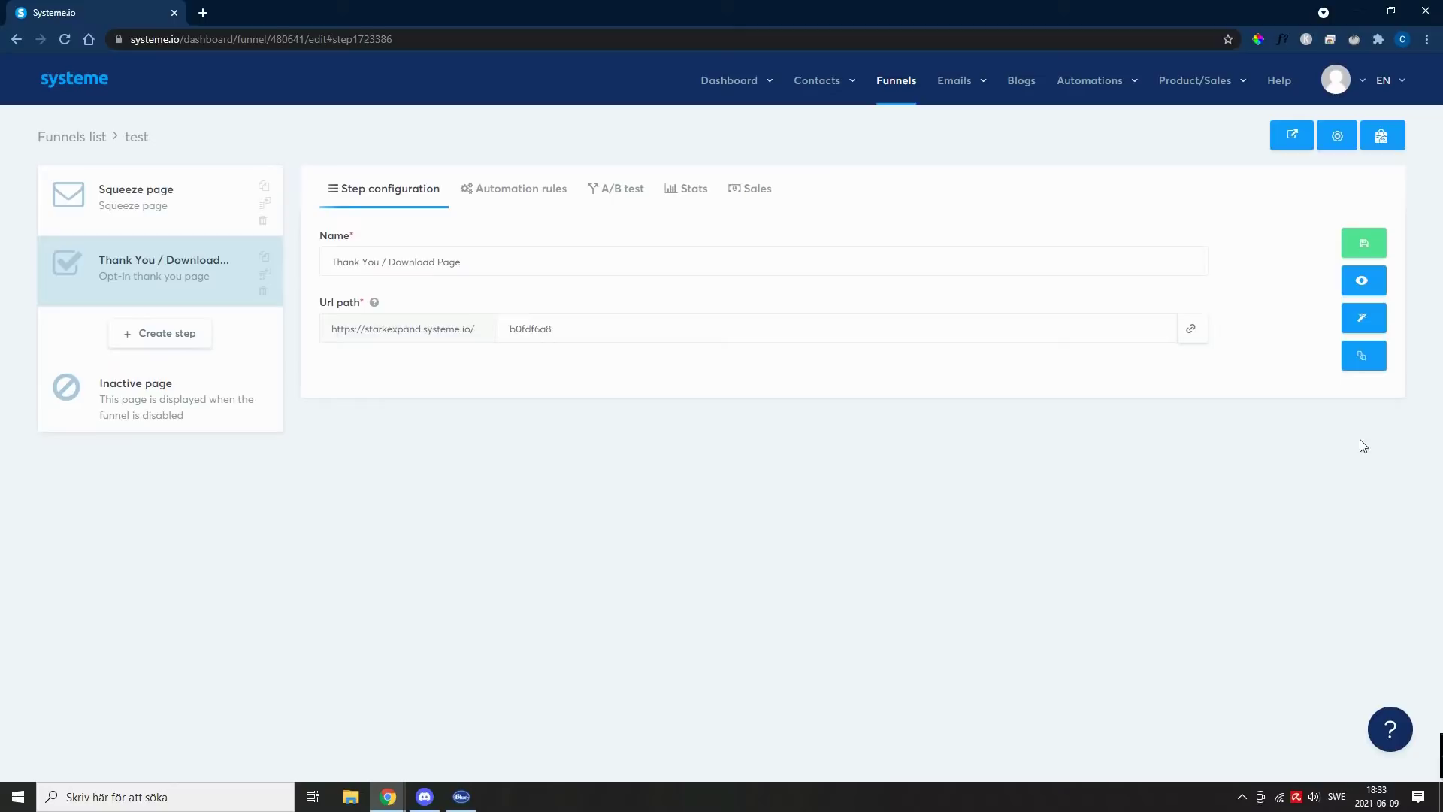
left_click(1366, 243)
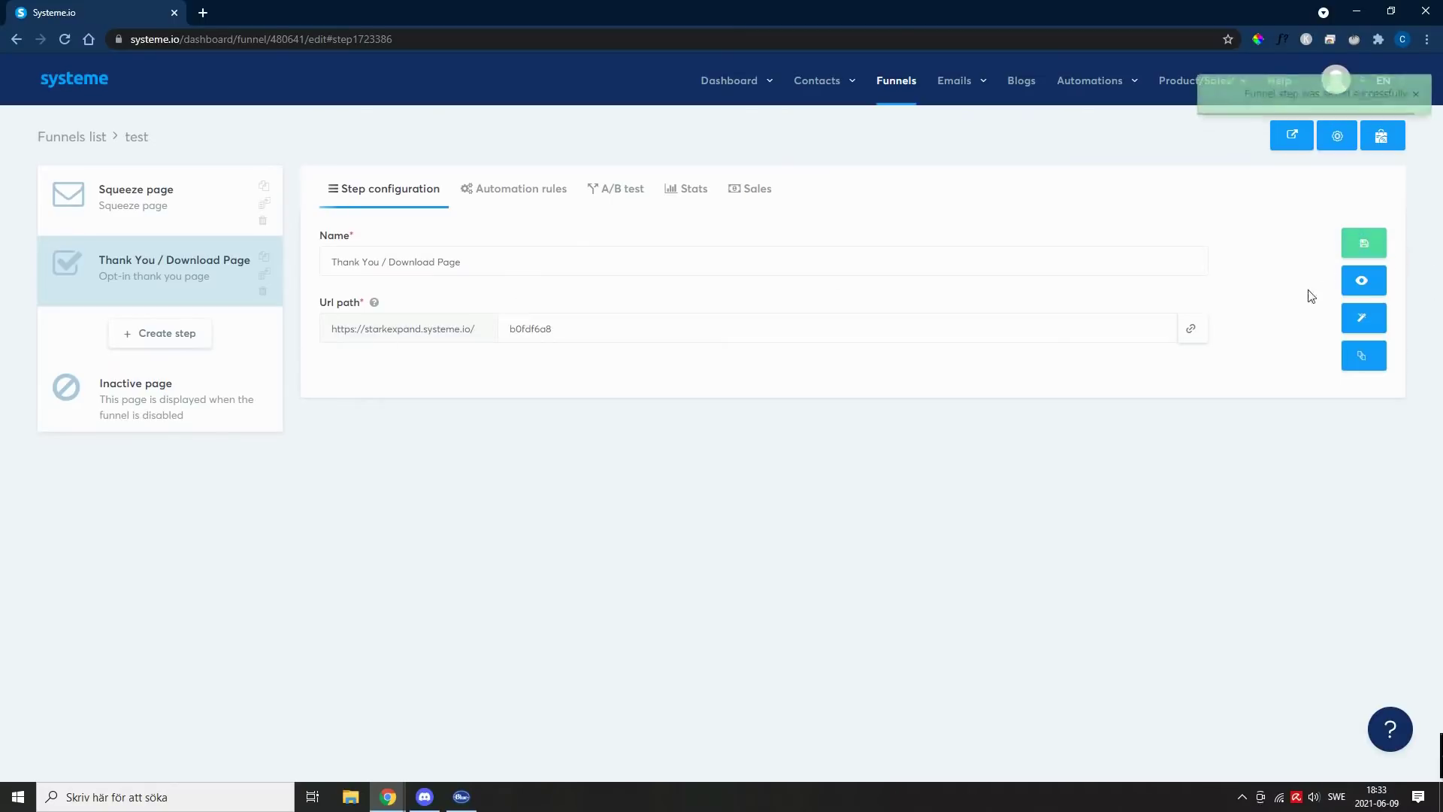
left_click(1368, 291)
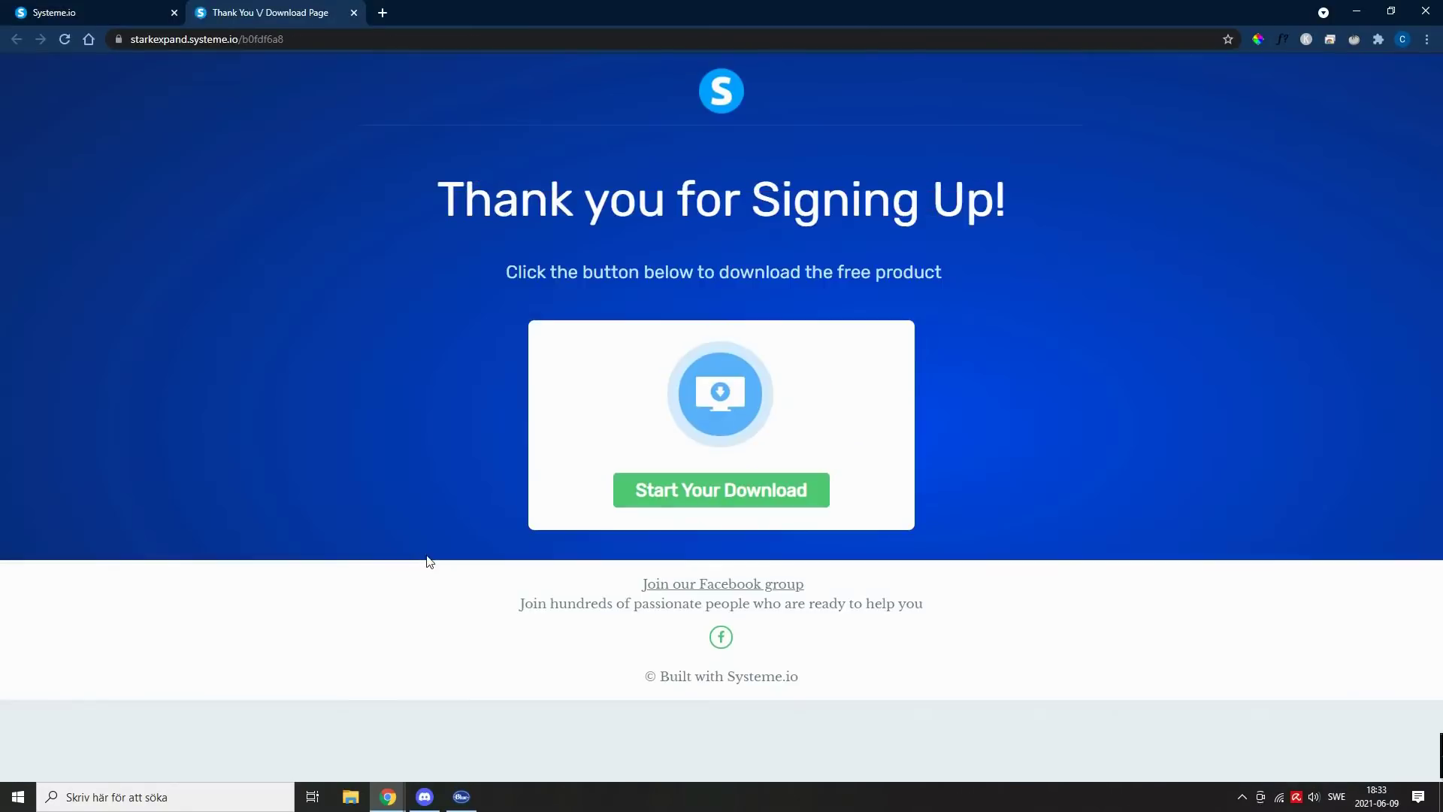
left_click(354, 12)
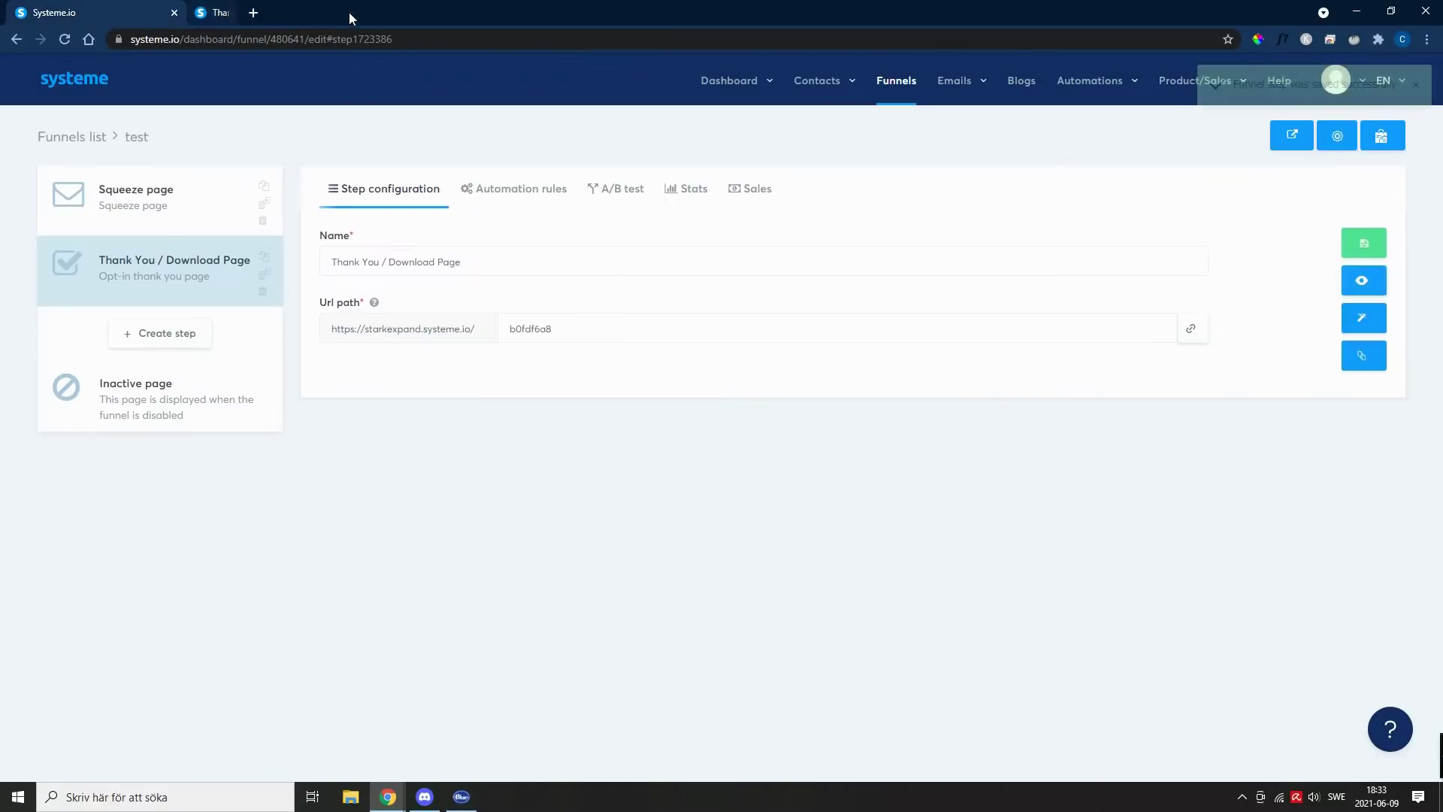
Add a new Squeeze page step named 'varaint1' to the test funnel.
left_click(162, 336)
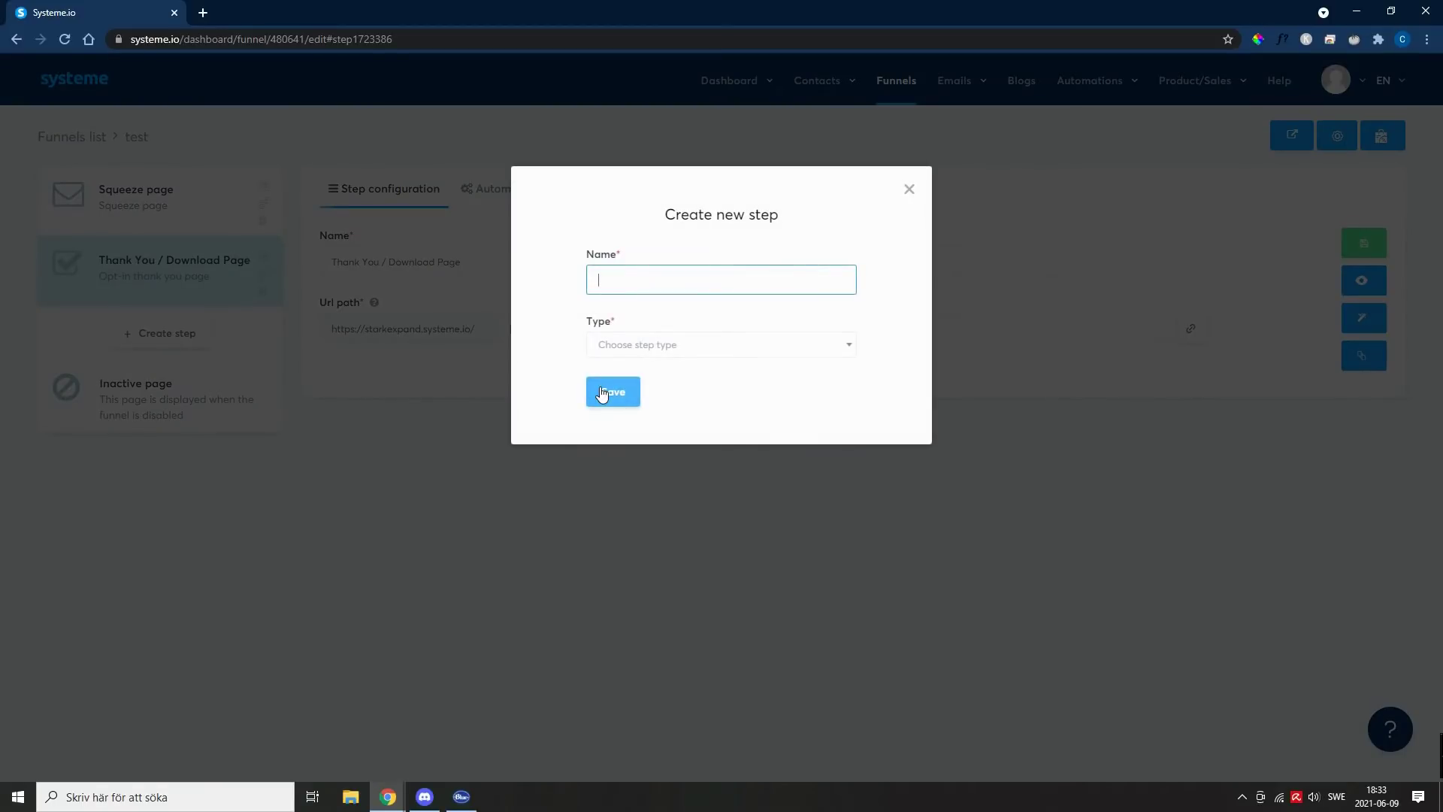
type("varaint1")
left_click(685, 345)
left_click(706, 458)
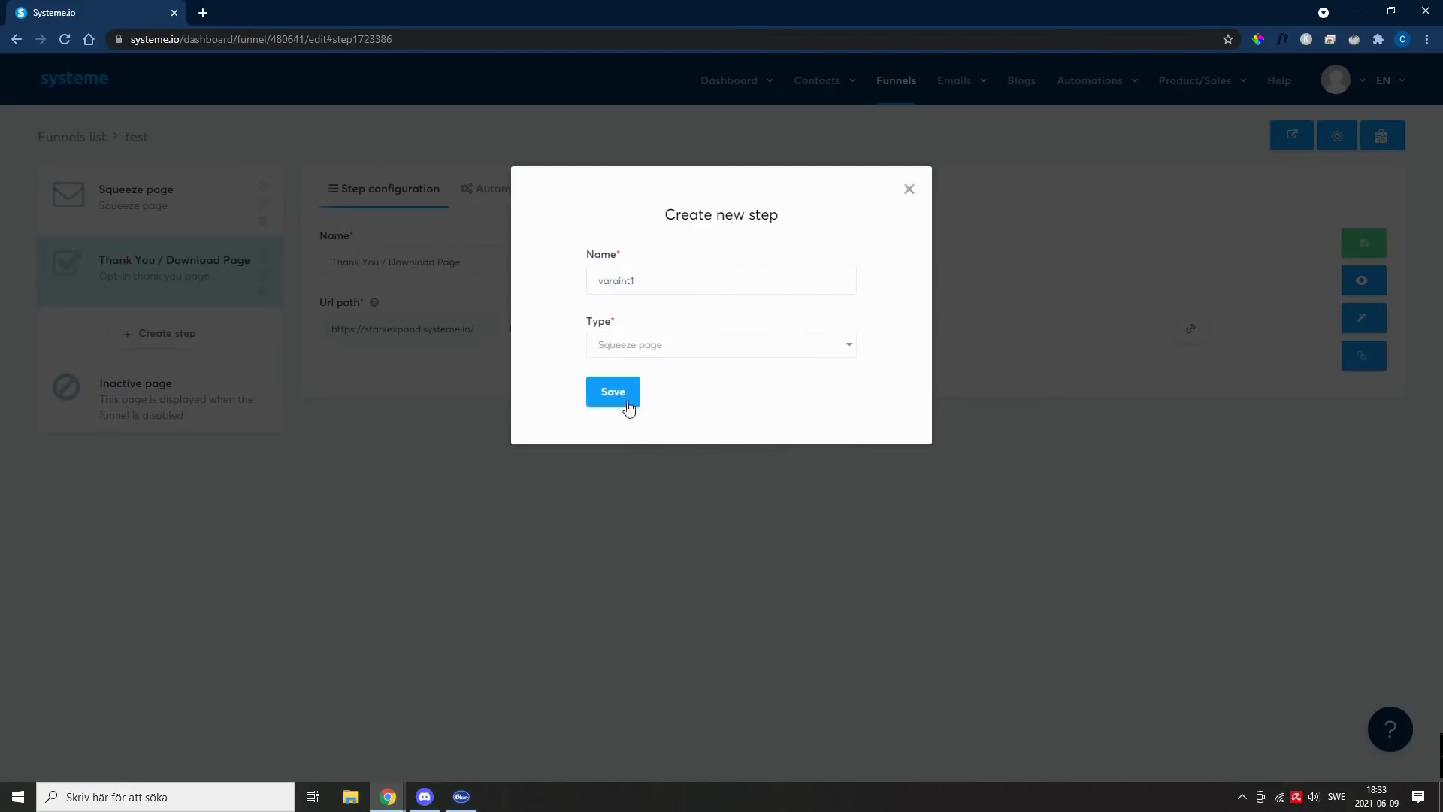
left_click(629, 409)
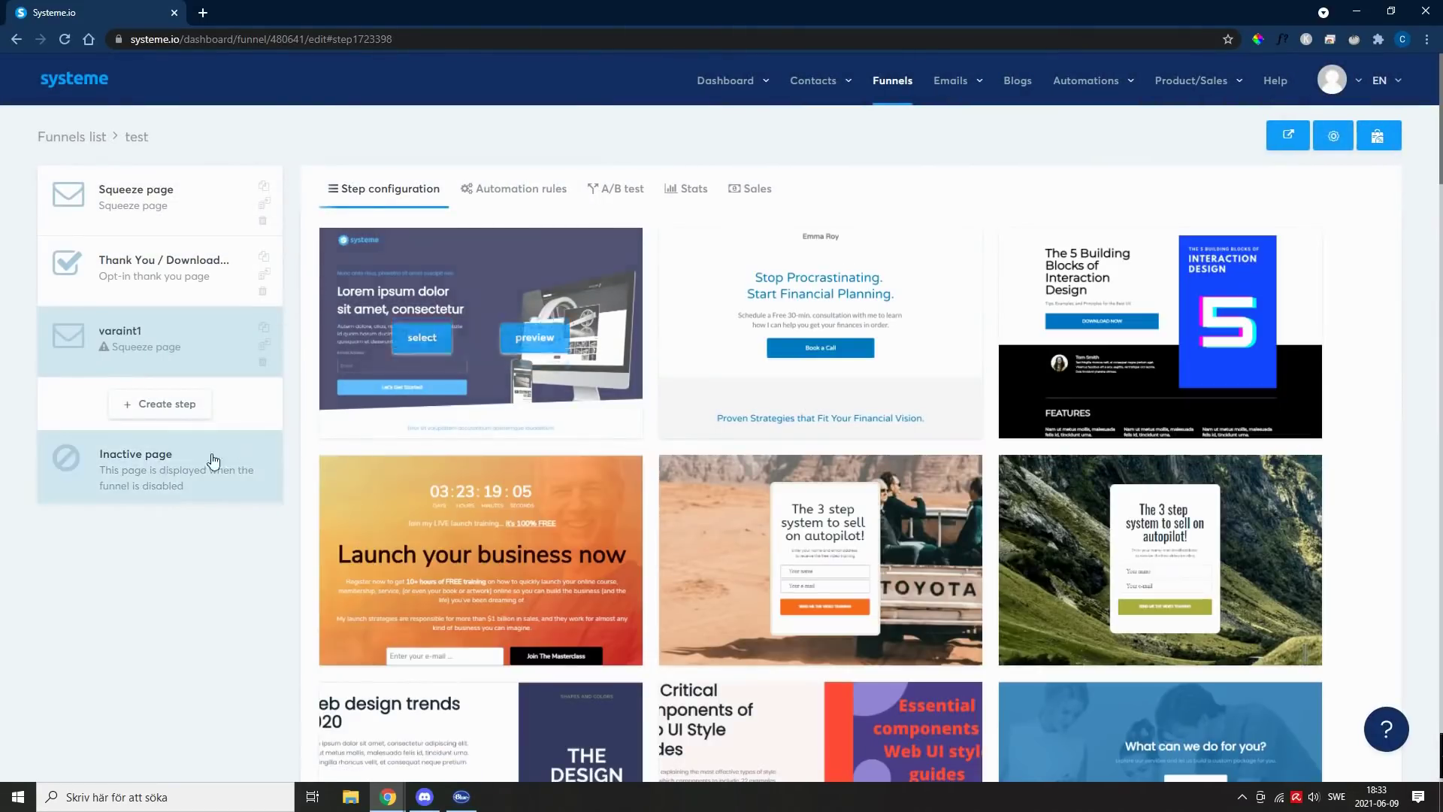
scroll(883, 603, "down", 2)
scroll(572, 575, "down", 3)
scroll(628, 639, "down", 3)
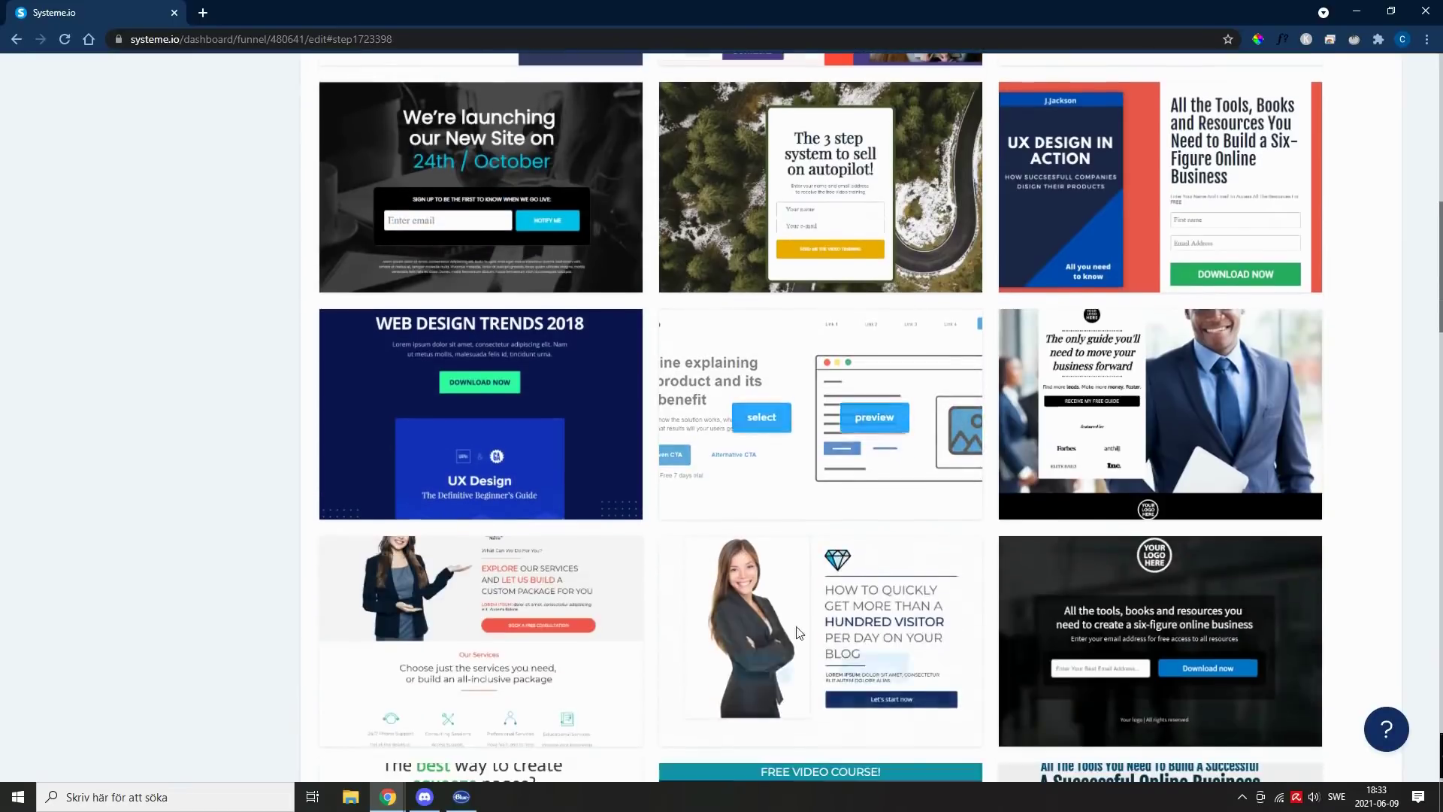
scroll(797, 632, "up", 2)
scroll(792, 666, "down", 2)
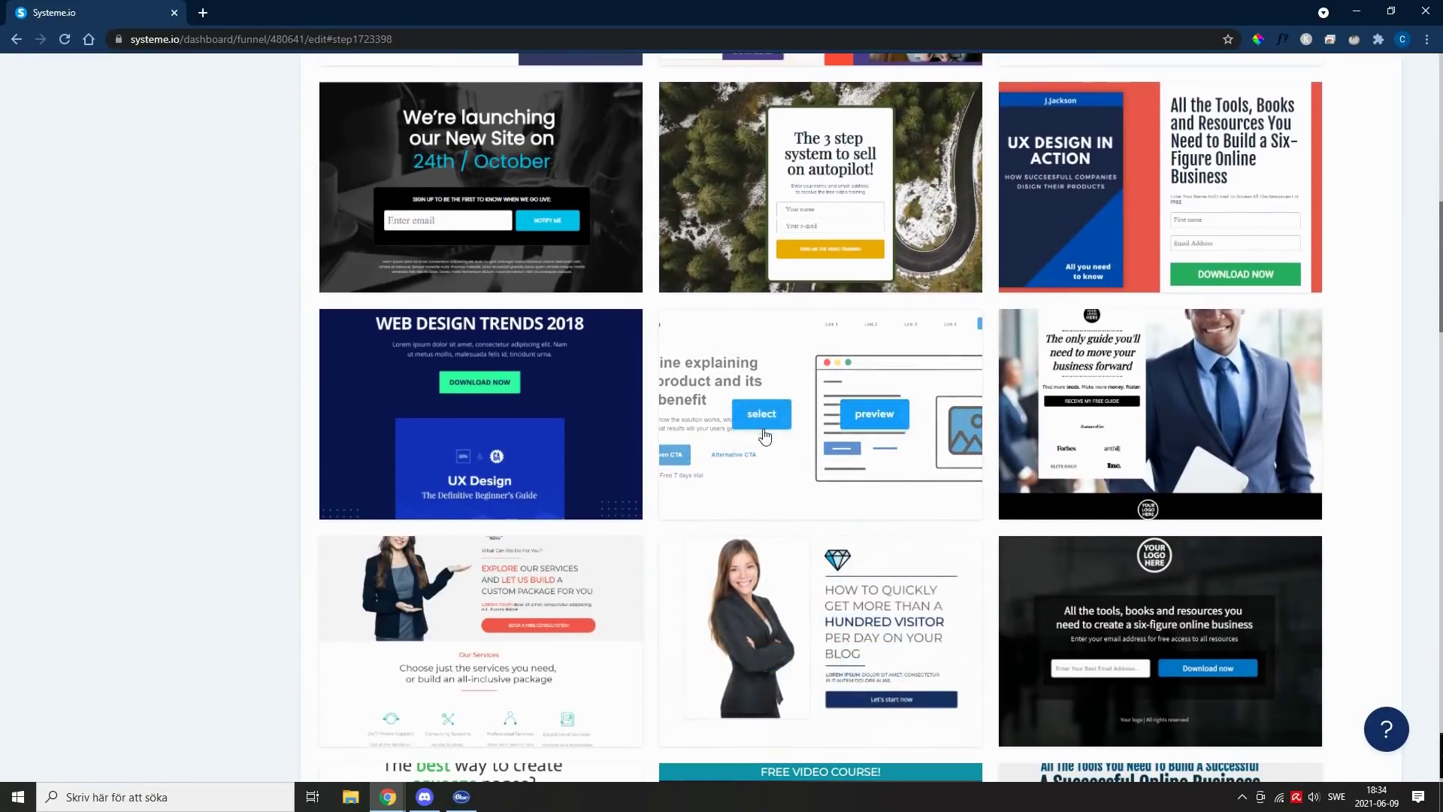
Apply the product-headline template to varaint1, preview it, and save.
left_click(769, 423)
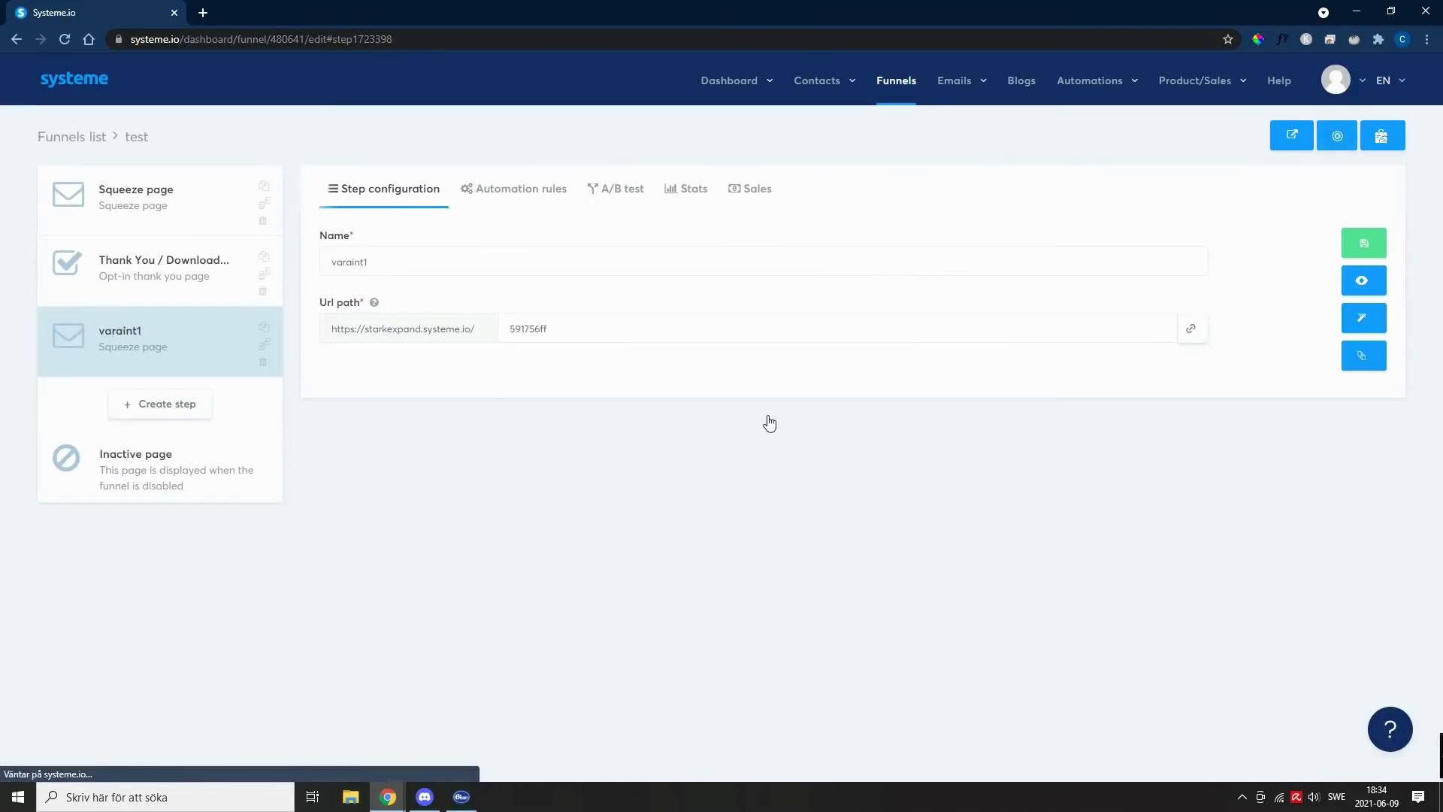
left_click(1364, 285)
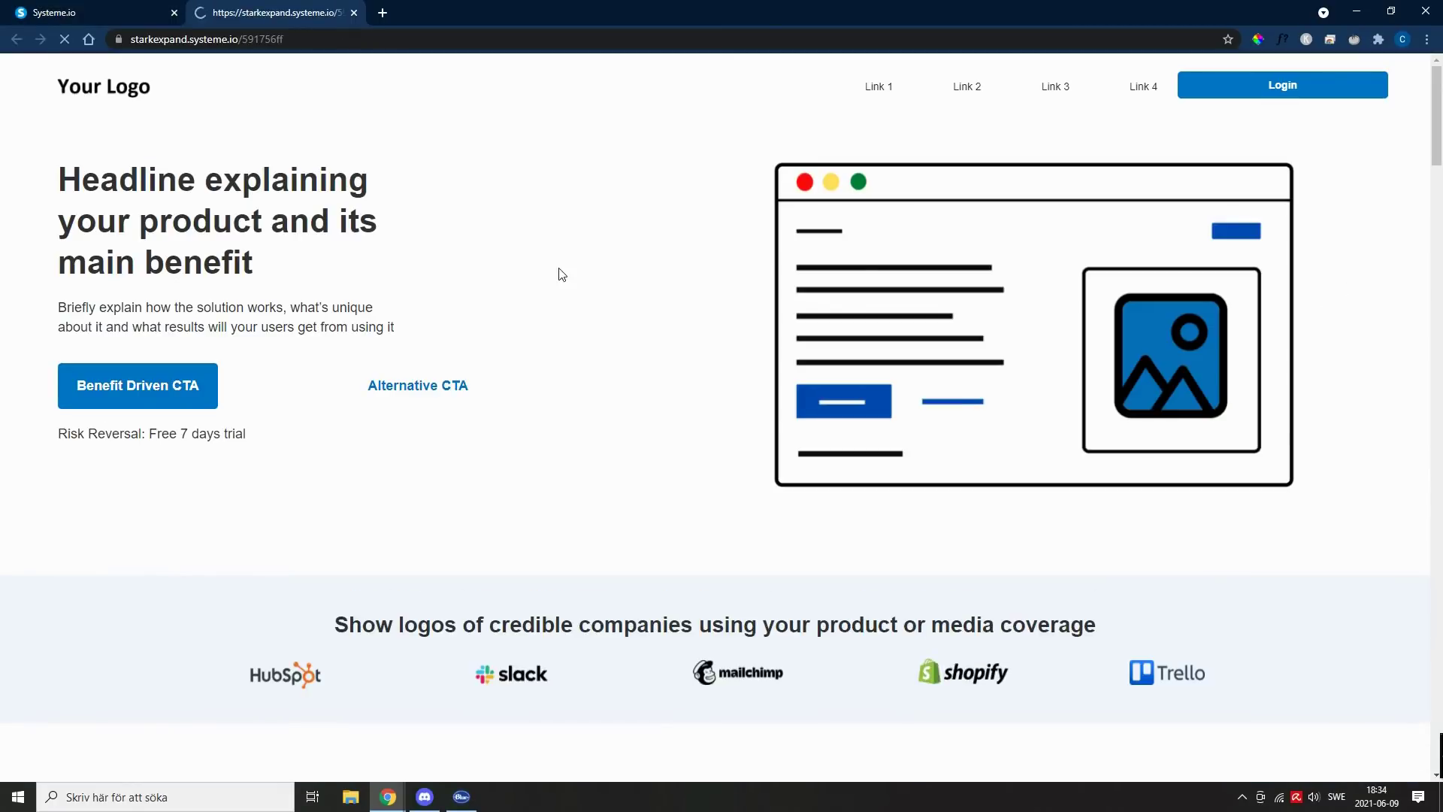
left_click(353, 13)
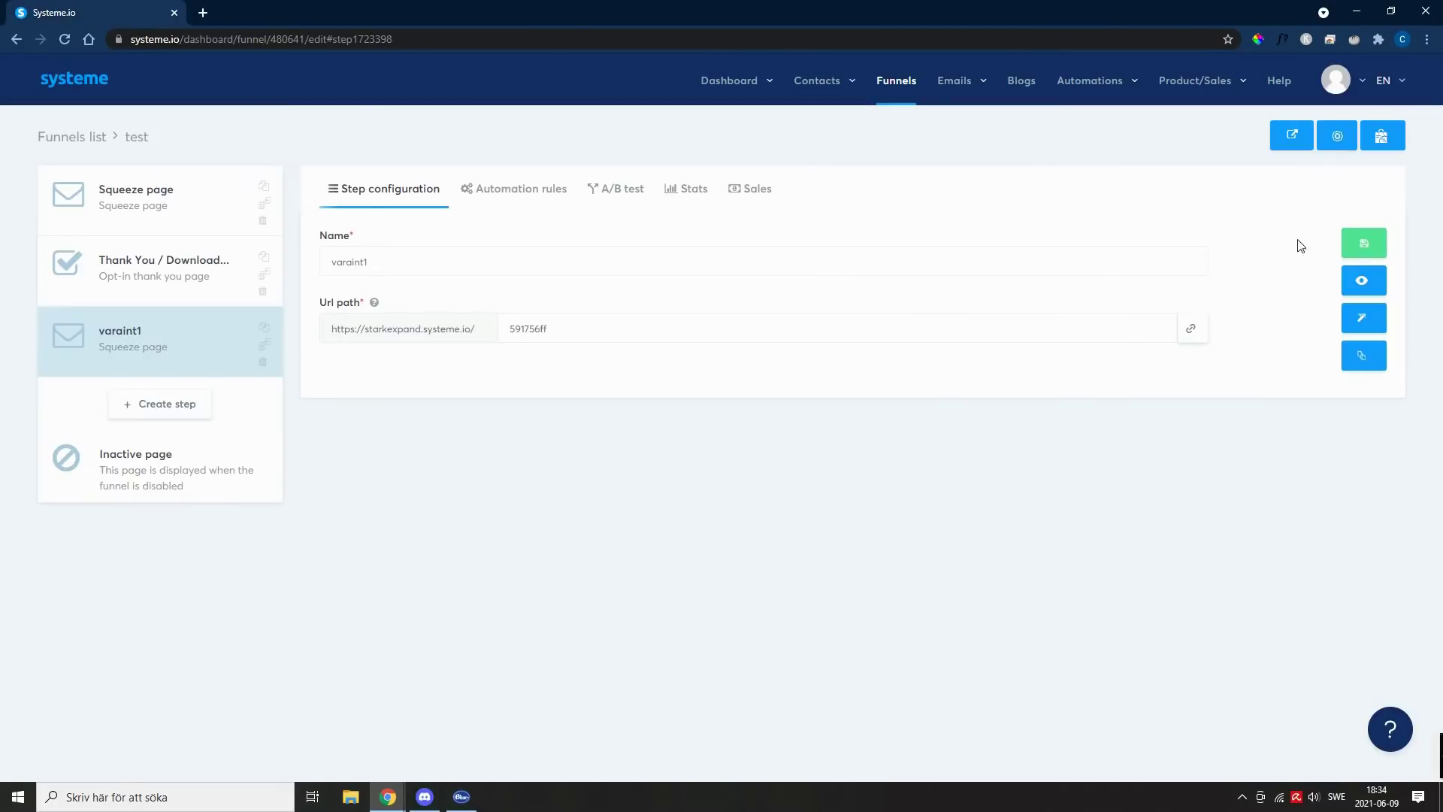
left_click(1359, 243)
Move varaint1 above Thank You / Download, then check each step in turn.
left_click_drag(147, 350, 138, 260)
left_click(145, 200)
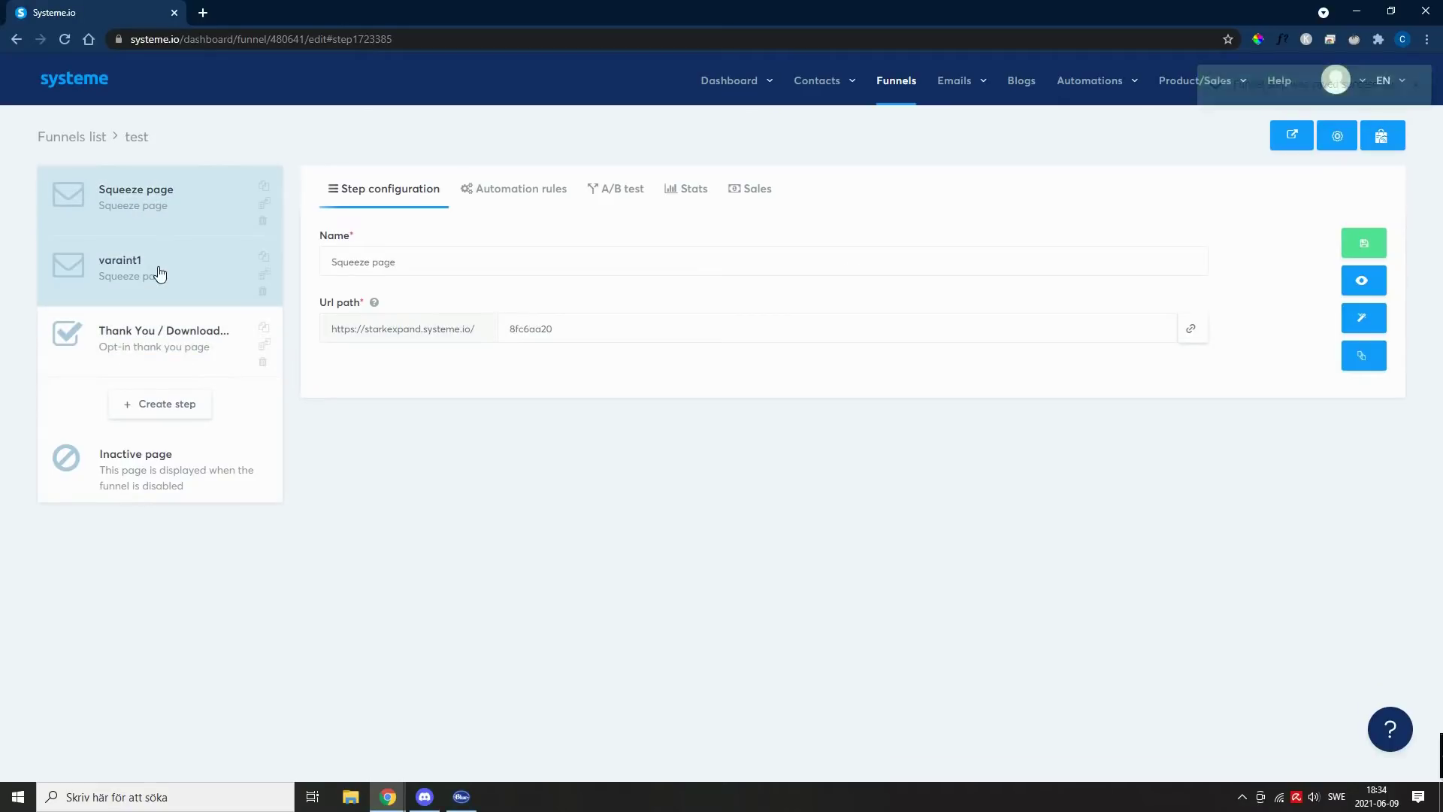
left_click(158, 274)
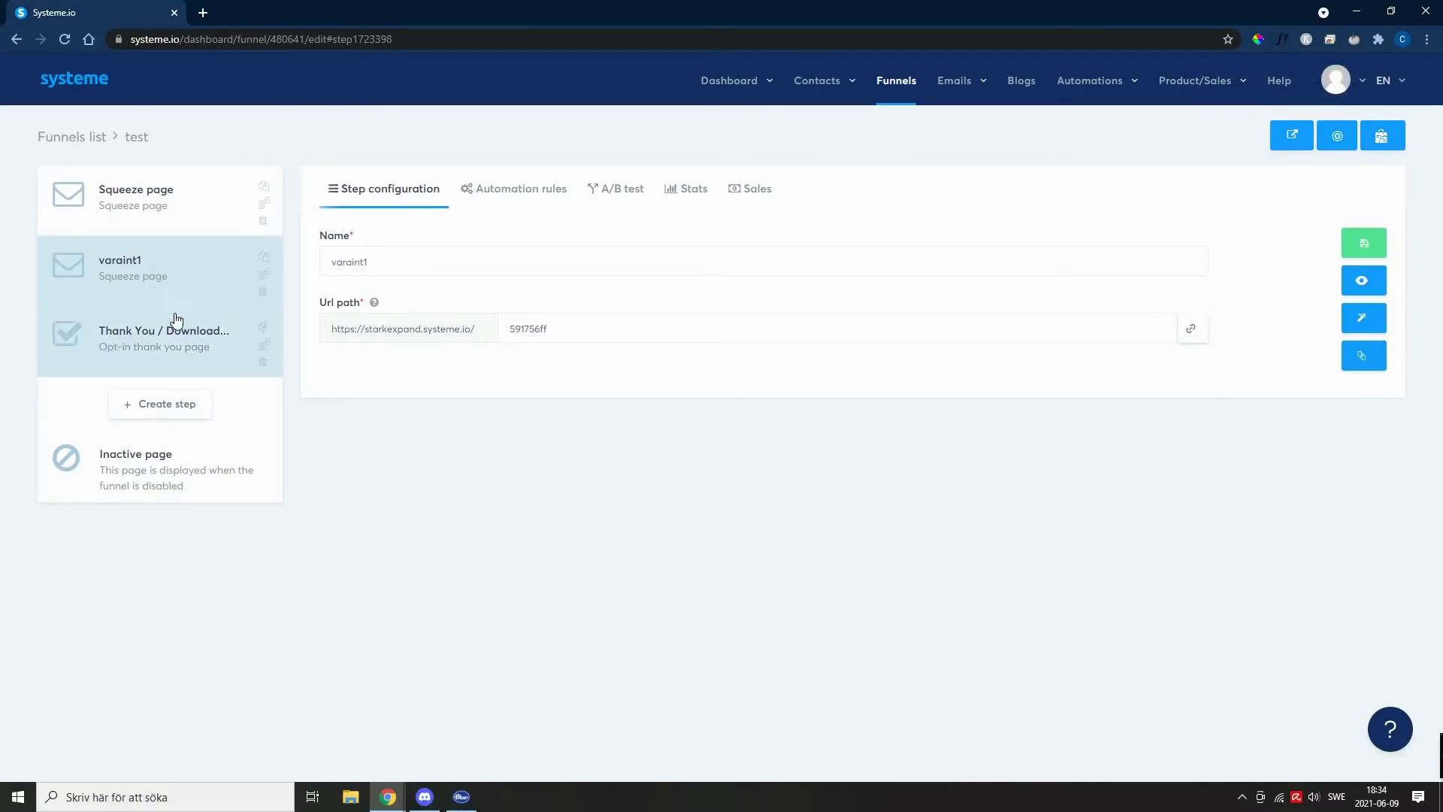
left_click(173, 344)
left_click(183, 226)
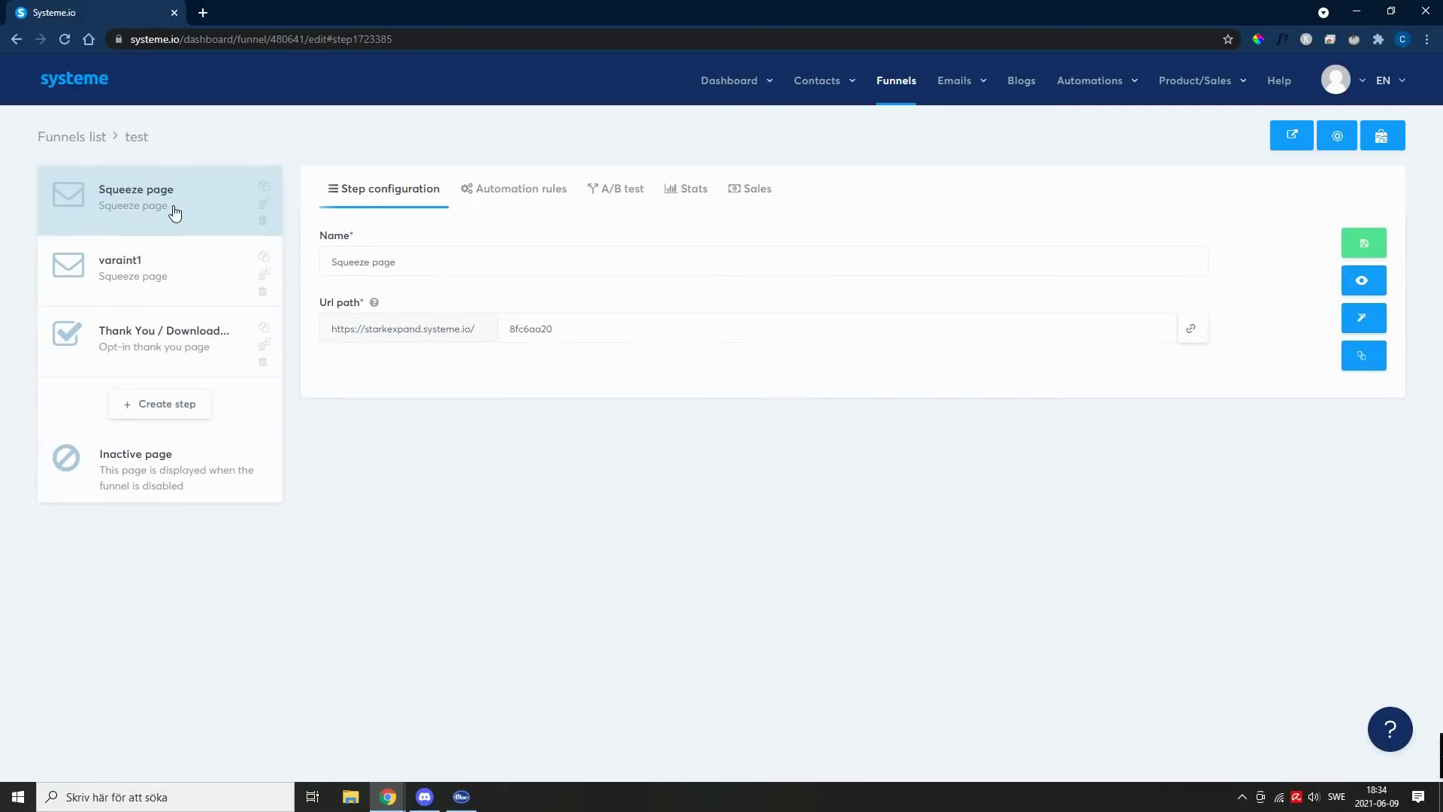
Configure the Squeeze page A/B test with varaint1 as variant and Thank You / Download as goal.
left_click(621, 194)
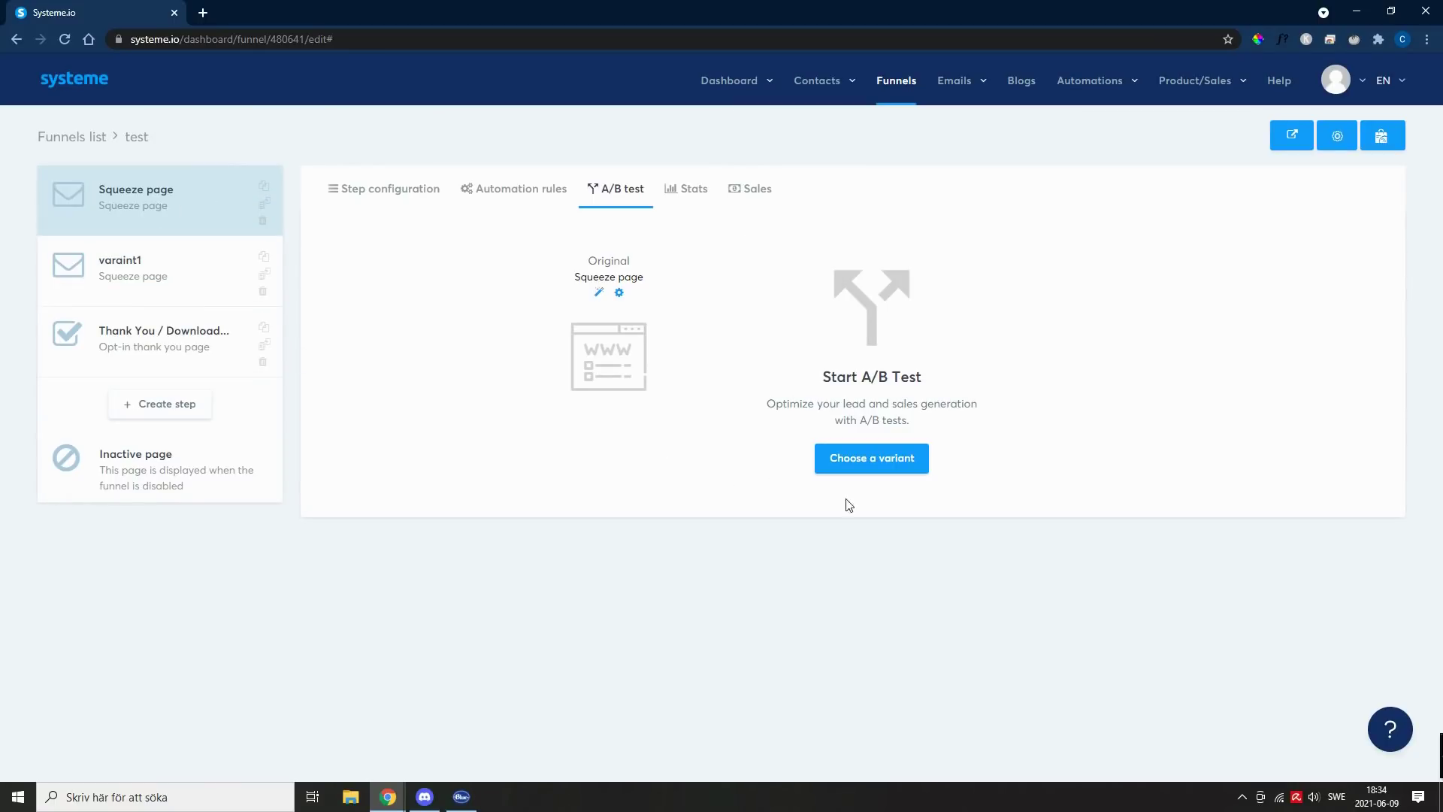
left_click(886, 469)
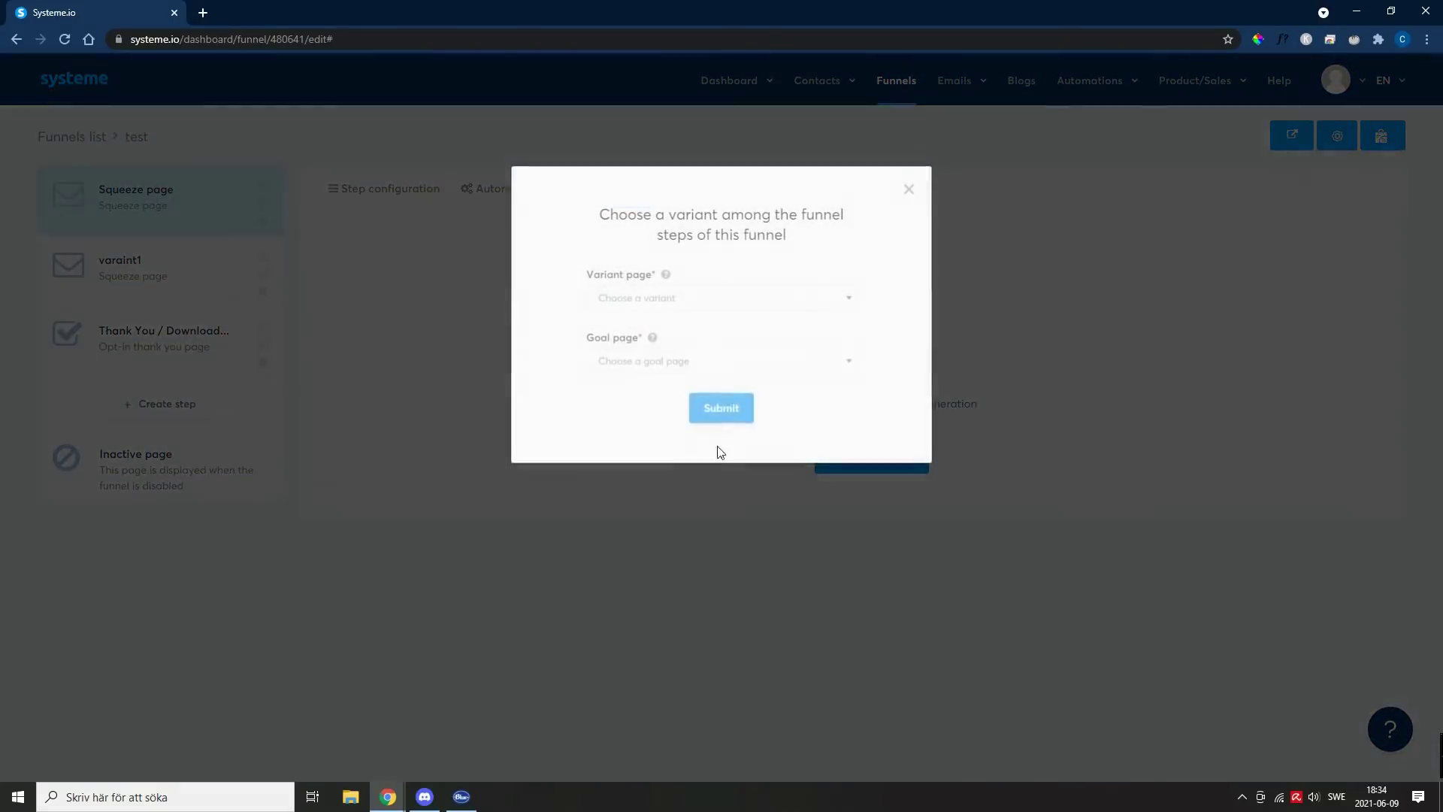
left_click(623, 300)
left_click(654, 354)
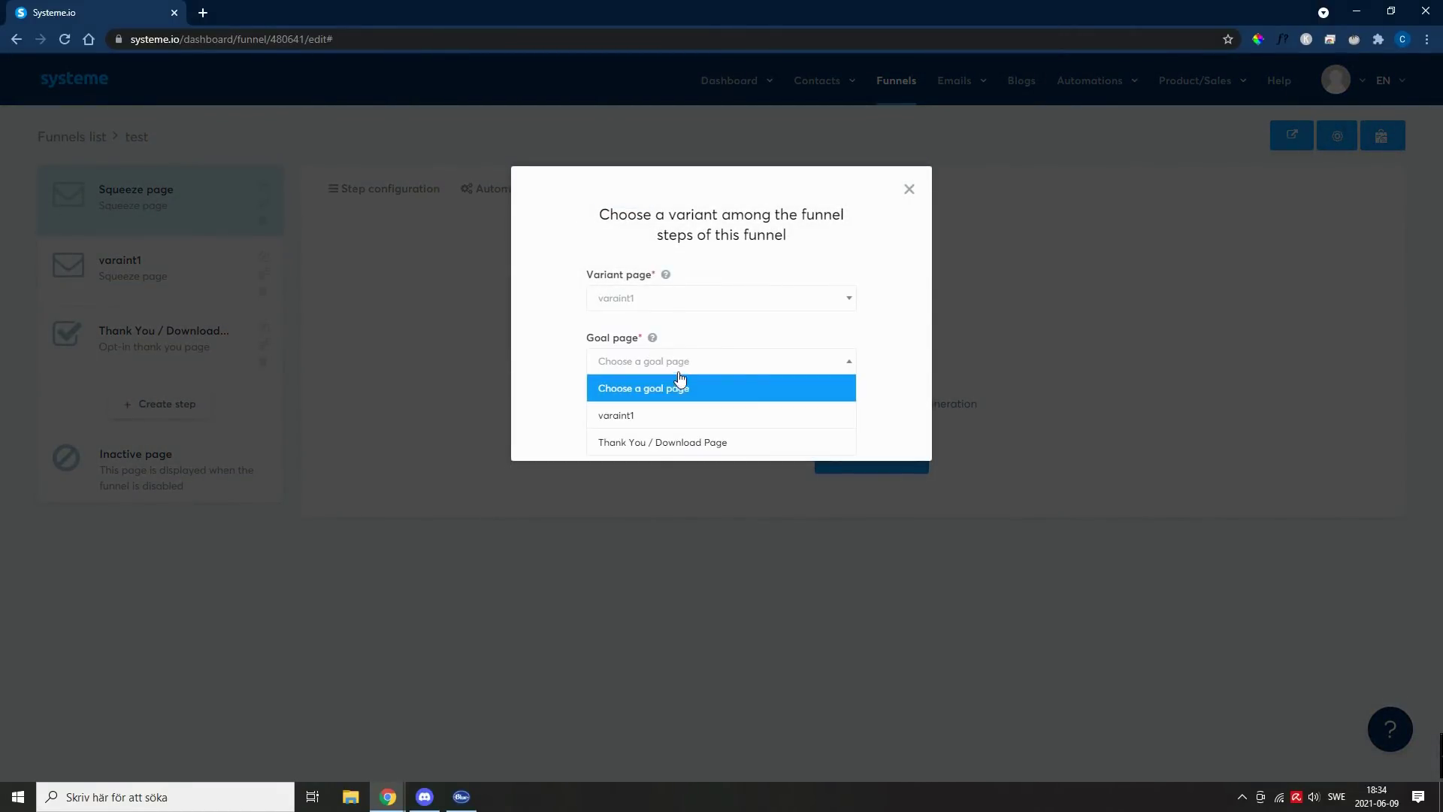
left_click(694, 442)
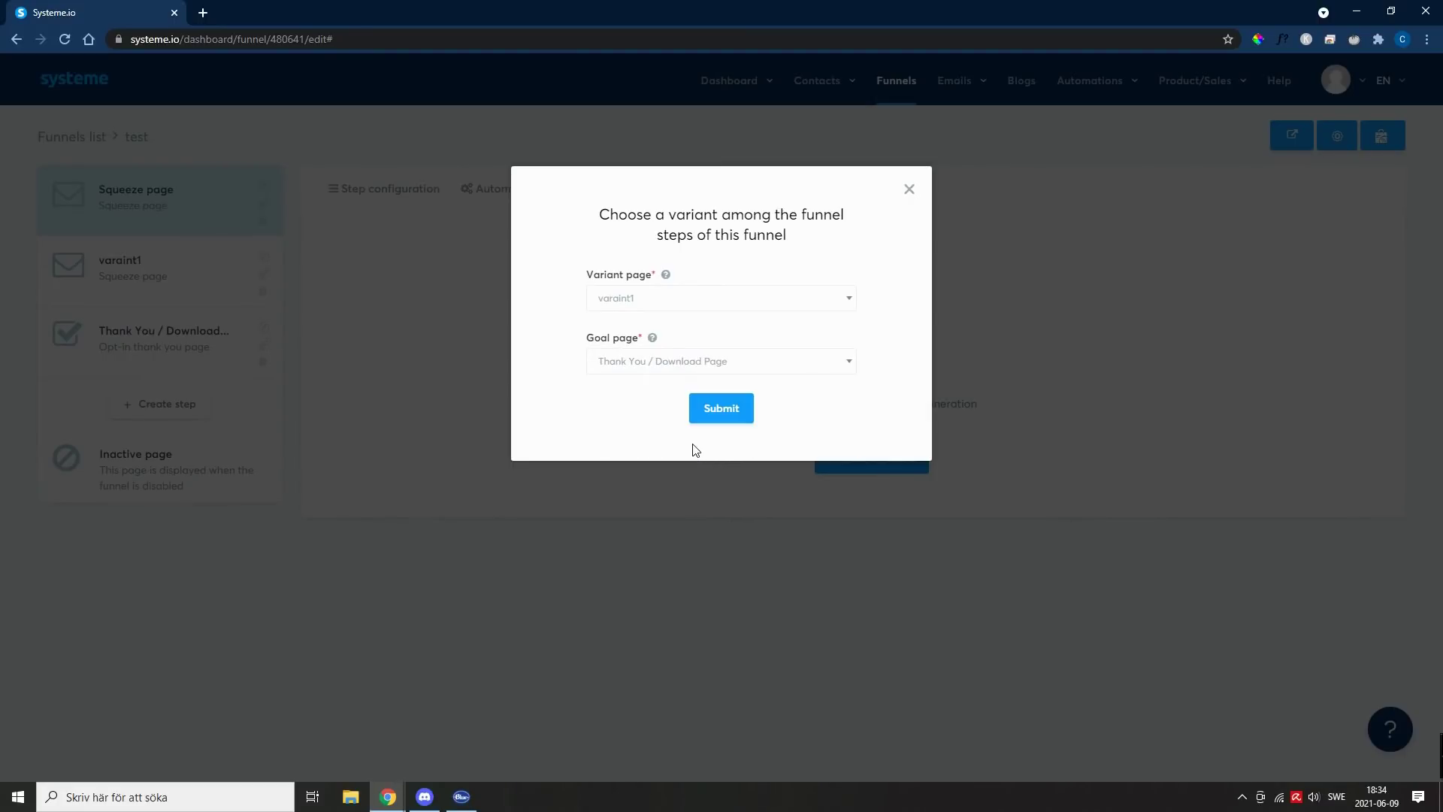
left_click(731, 410)
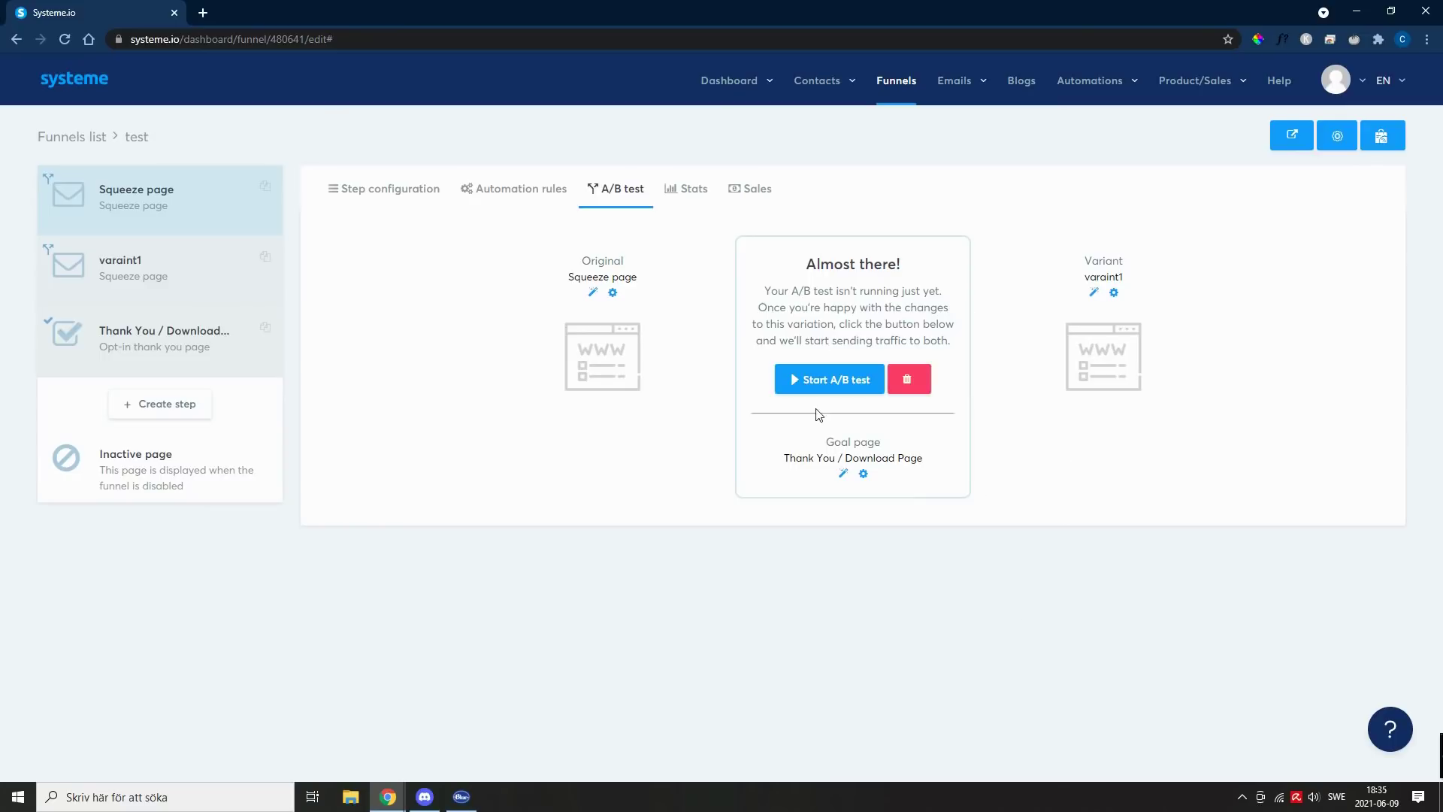
Start the Squeeze page versus varaint1 test and confirm it shows zero views.
left_click(821, 381)
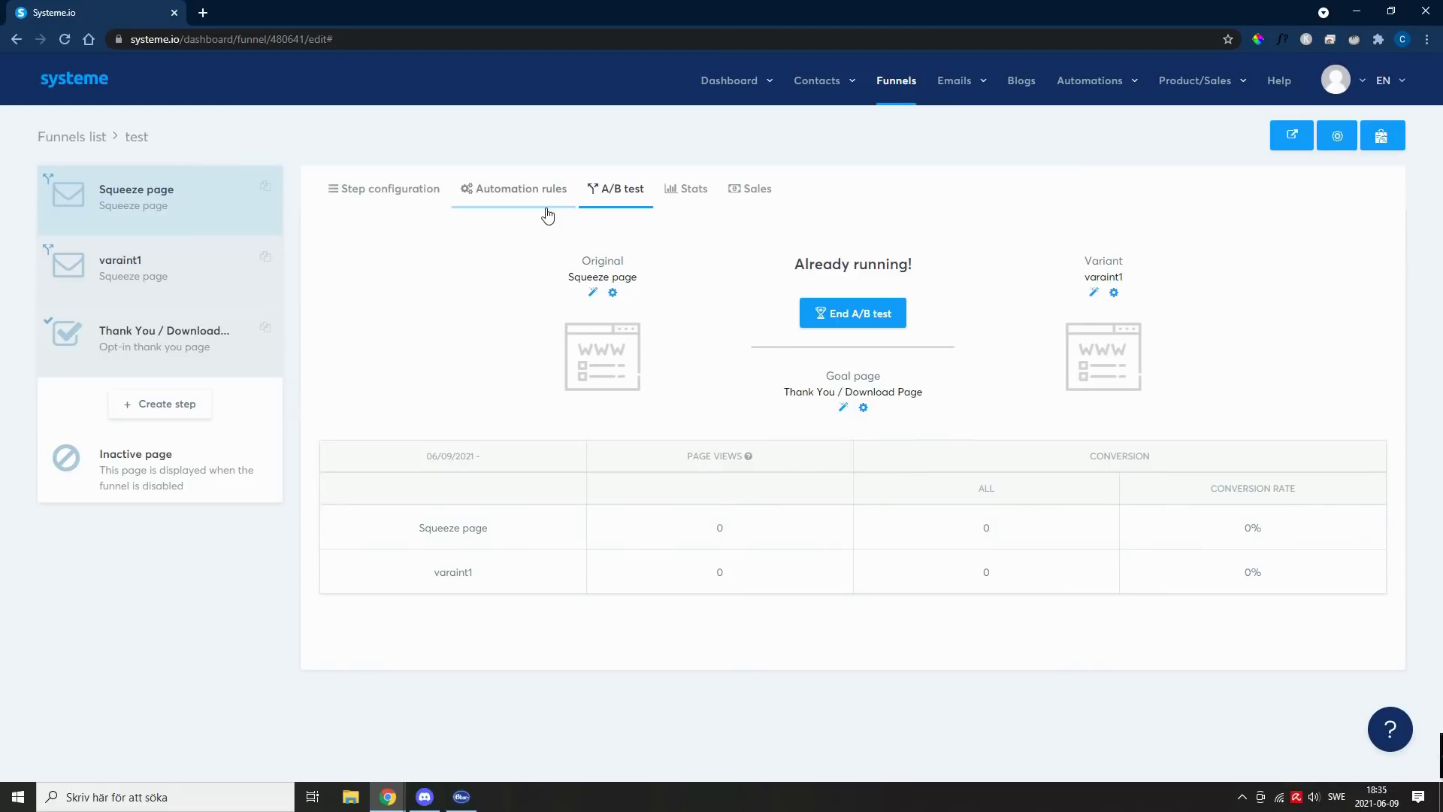
left_click(391, 189)
left_click(616, 188)
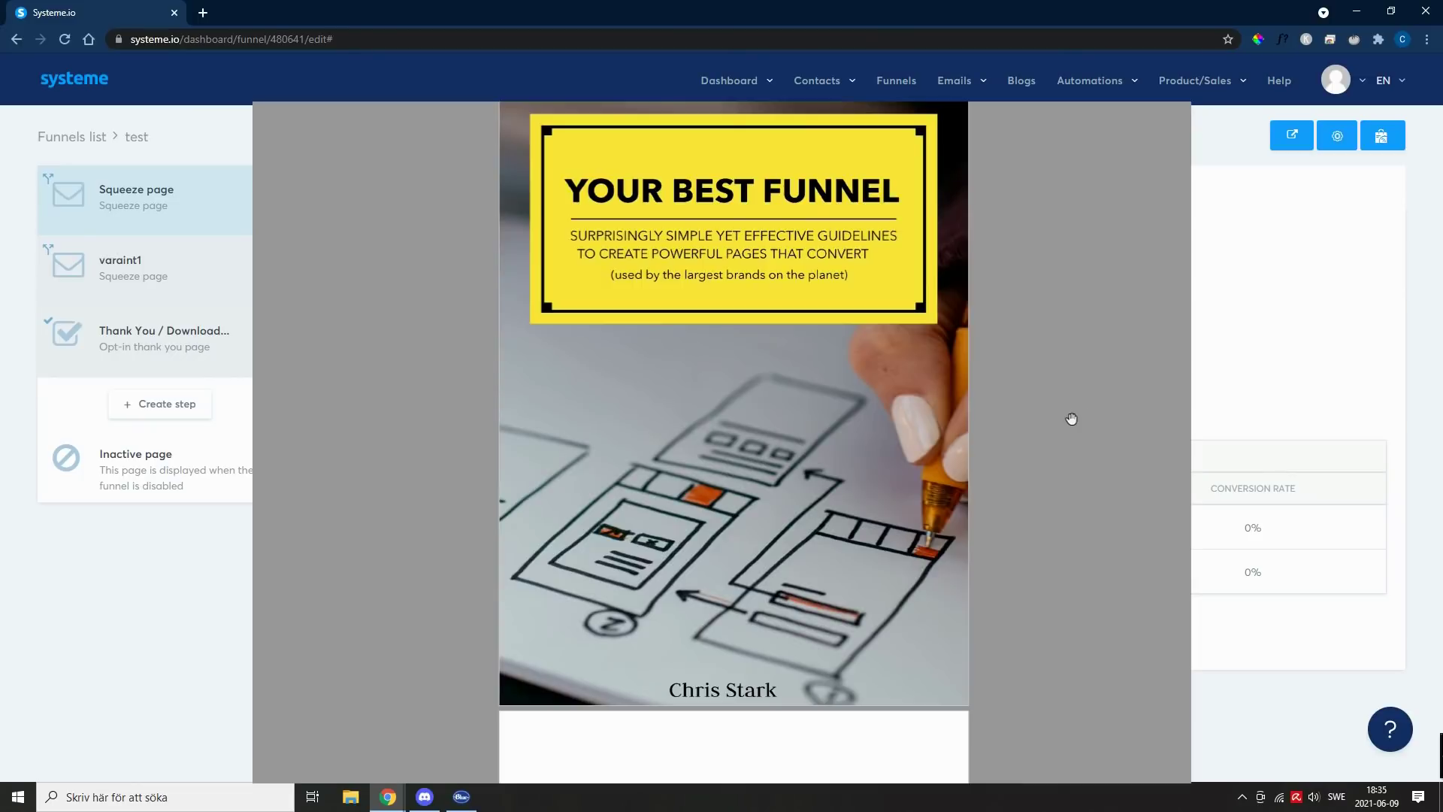
scroll(1073, 418, "down", 1)
scroll(1071, 419, "down", 3)
scroll(1071, 418, "down", 3)
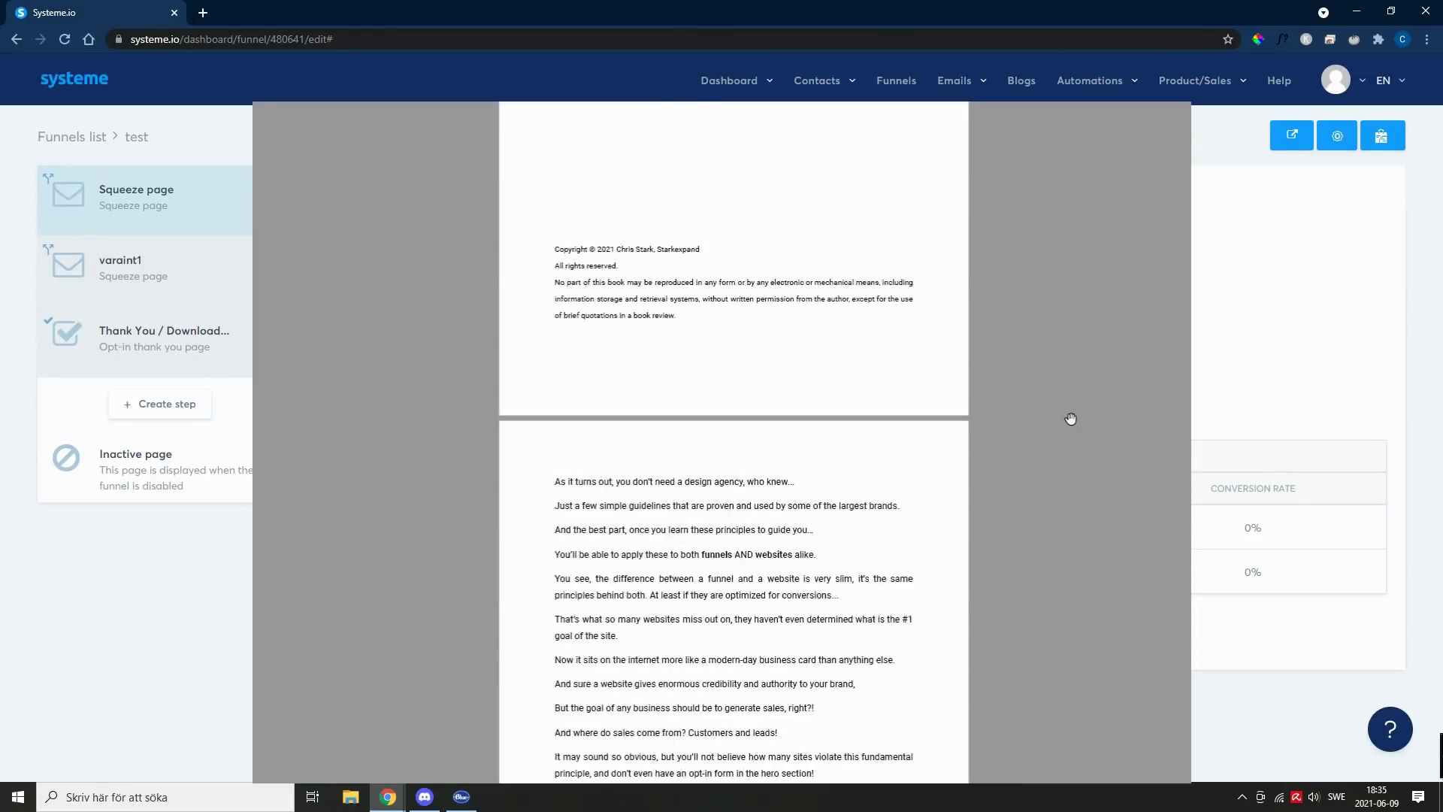
scroll(1071, 419, "down", 3)
scroll(1072, 418, "down", 3)
scroll(1060, 425, "down", 3)
scroll(1049, 432, "down", 2)
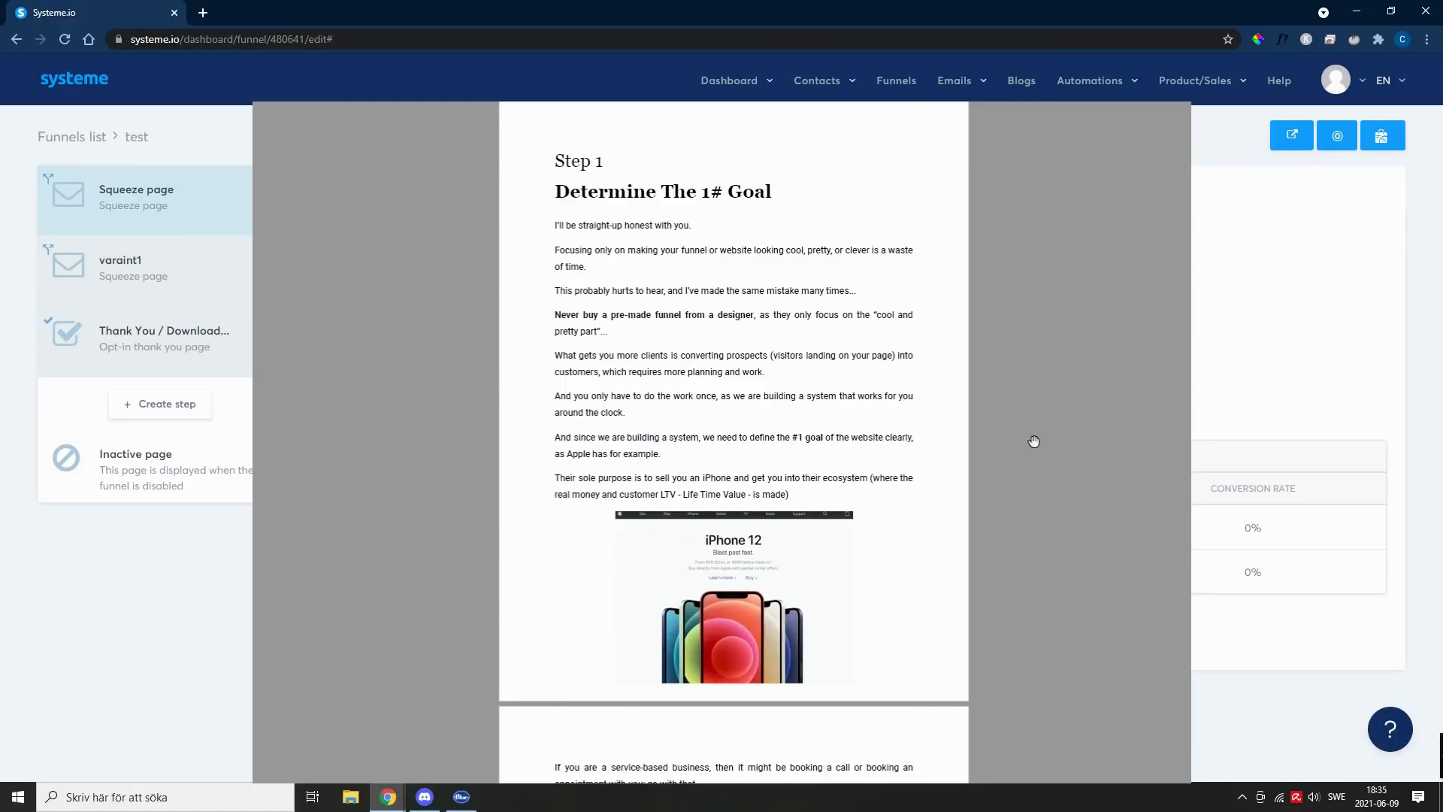
scroll(1031, 442, "down", 3)
scroll(1032, 441, "down", 3)
scroll(1033, 442, "down", 3)
scroll(1034, 440, "down", 3)
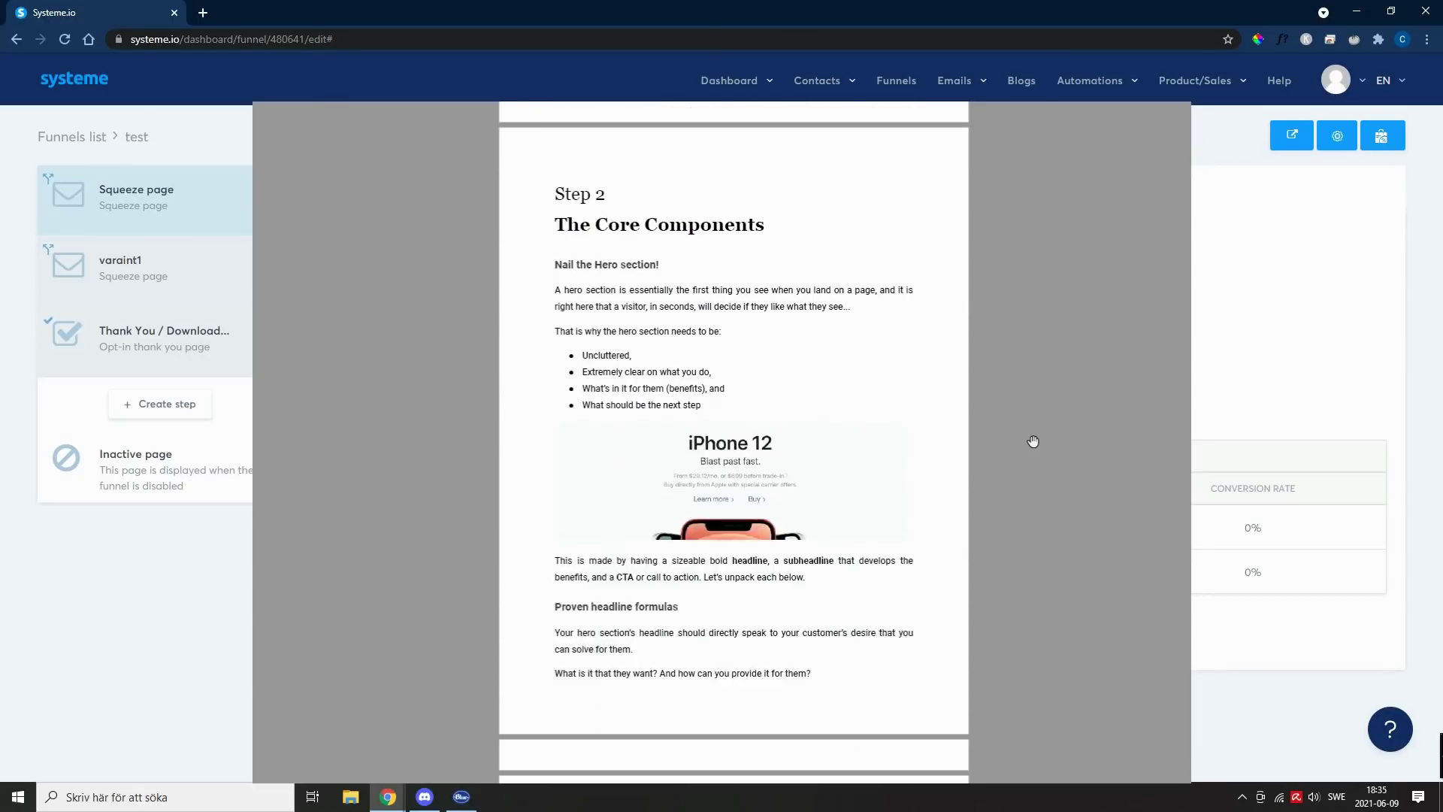
scroll(1033, 441, "down", 3)
scroll(1033, 441, "down", 2)
scroll(1033, 442, "down", 3)
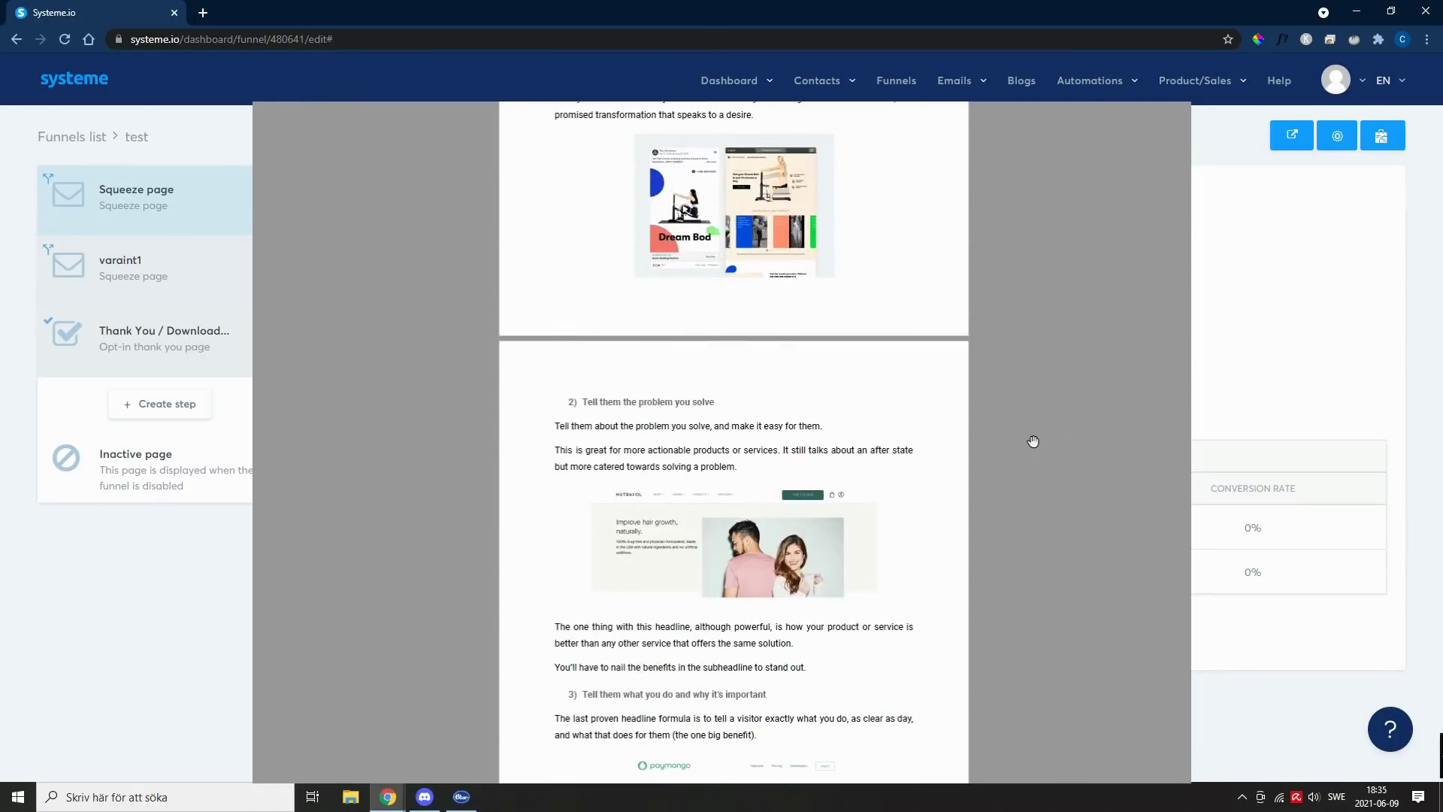
scroll(1033, 442, "down", 2)
scroll(1033, 441, "down", 2)
scroll(1033, 441, "down", 3)
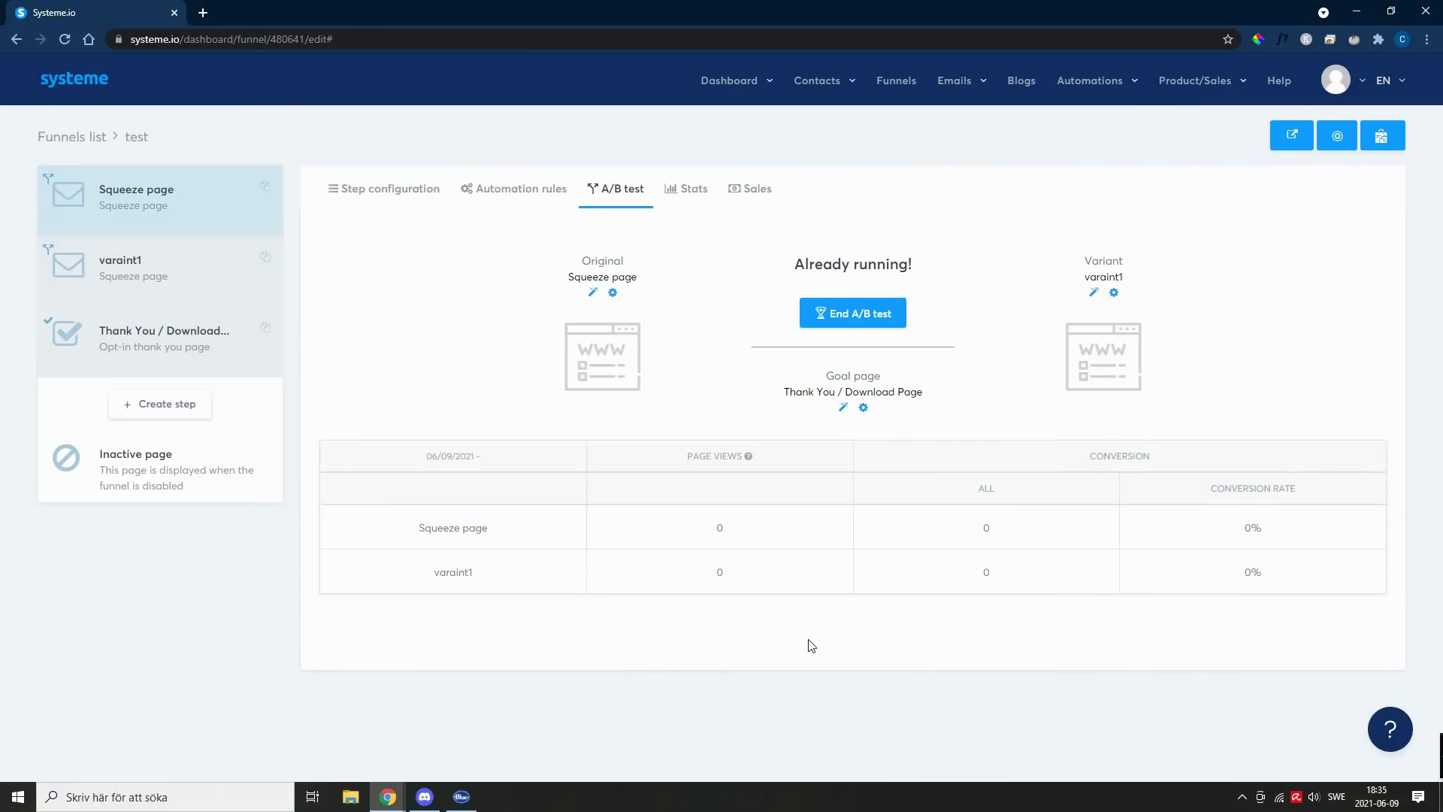